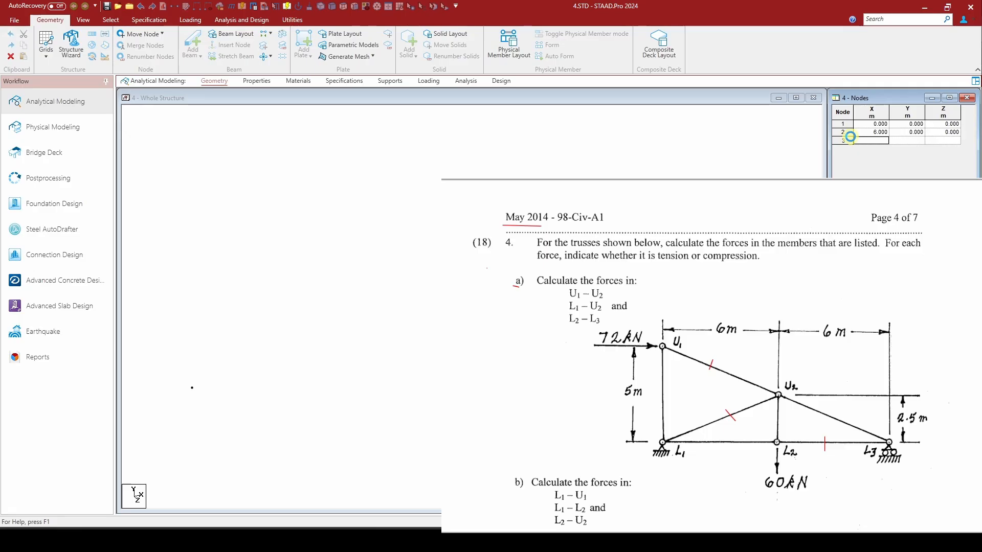
Enter the X and Y coordinates of node 3 at (12, 0), node 4 at (0, 5) and node 5 at (6, 2.5) m.
text(12)
key(Return)
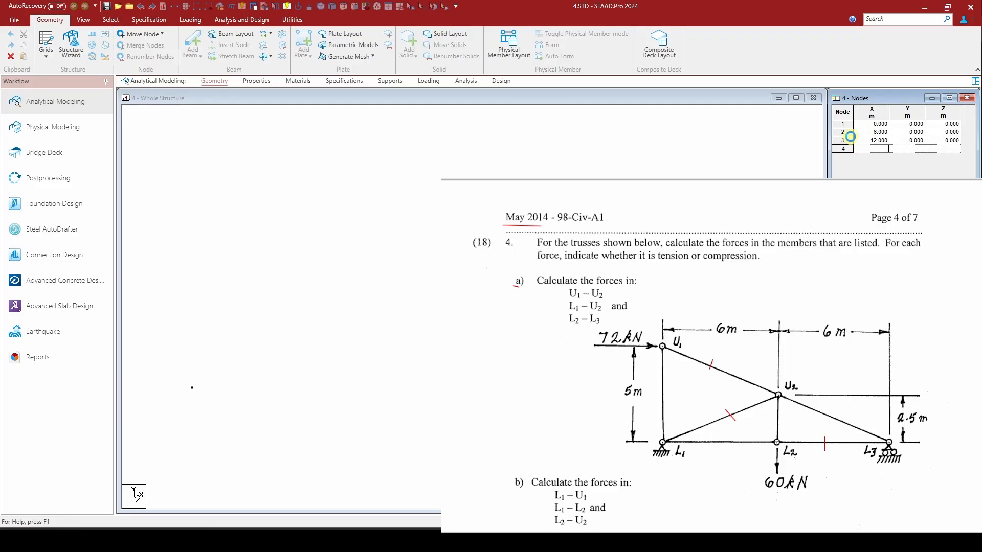
key(Tab)
text(5)
key(Return)
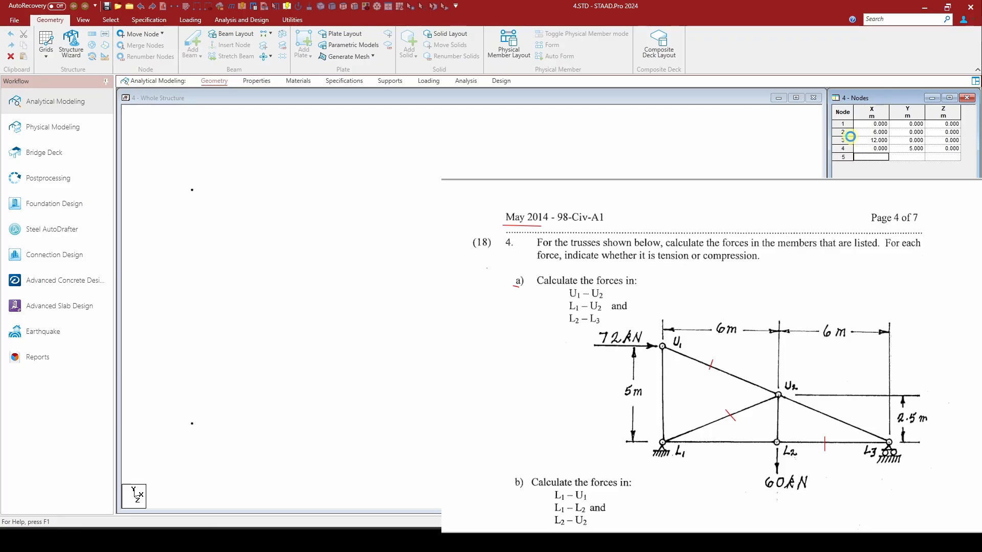
text(6)
key(Tab)
text(2.5)
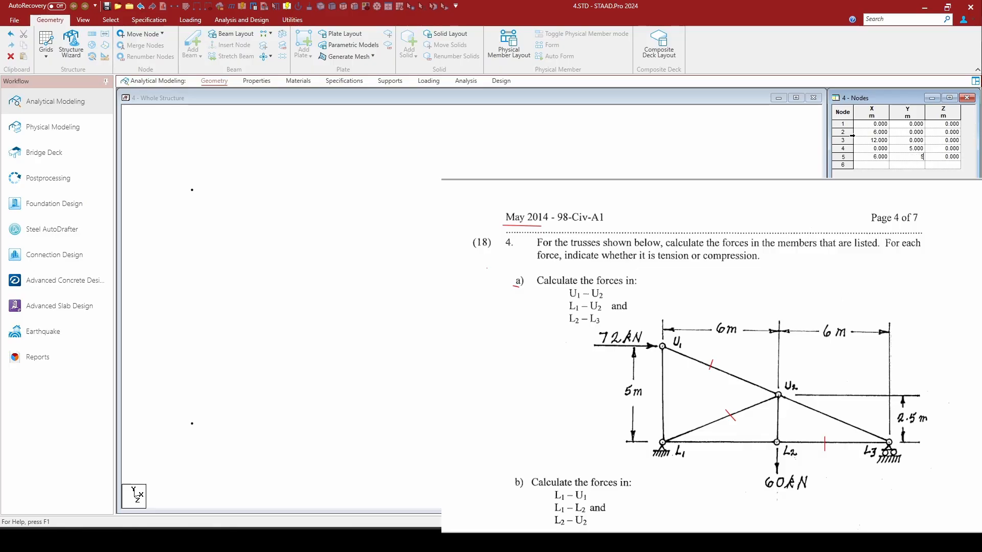
click(612, 100)
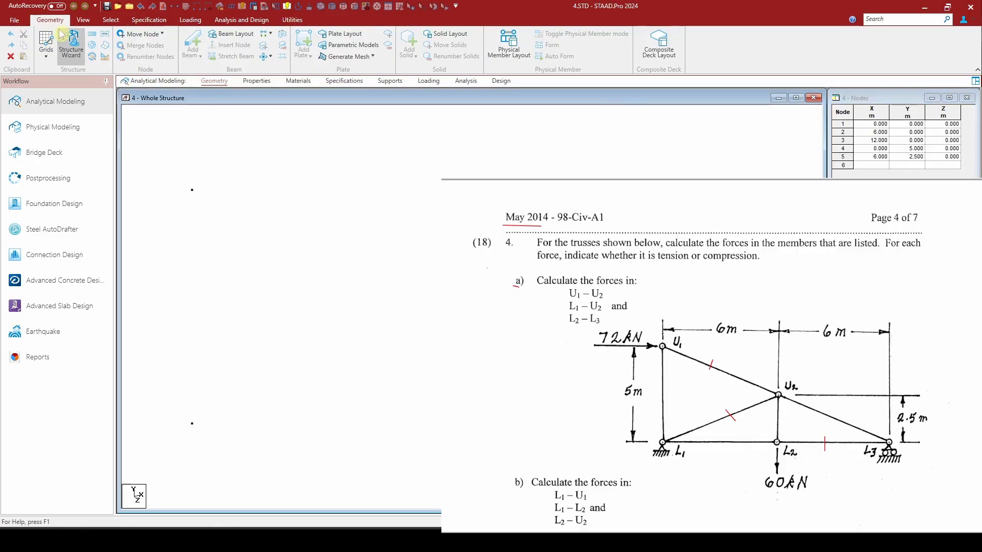
Show the structure in the front XY view with node number and beam number labels enabled.
click(80, 21)
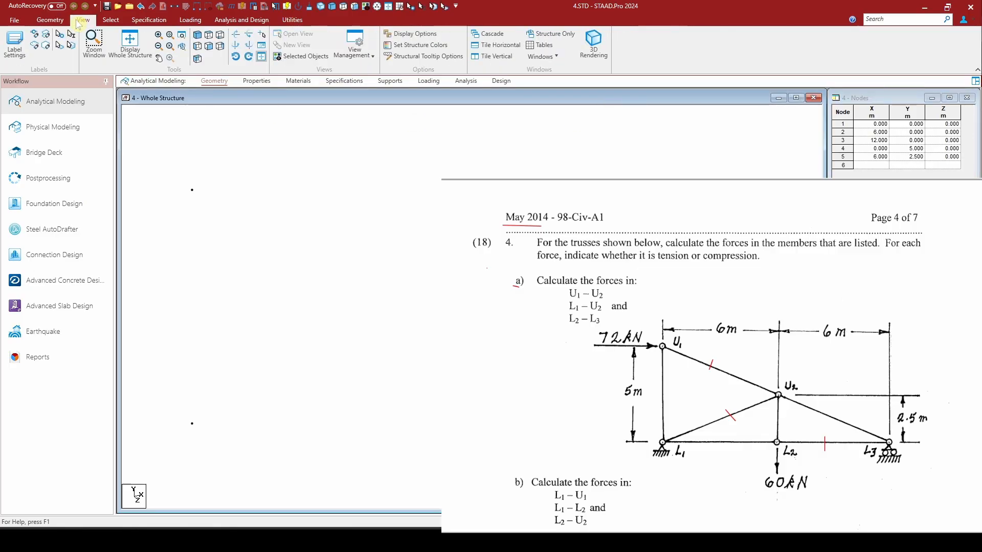
click(208, 46)
right_click(422, 181)
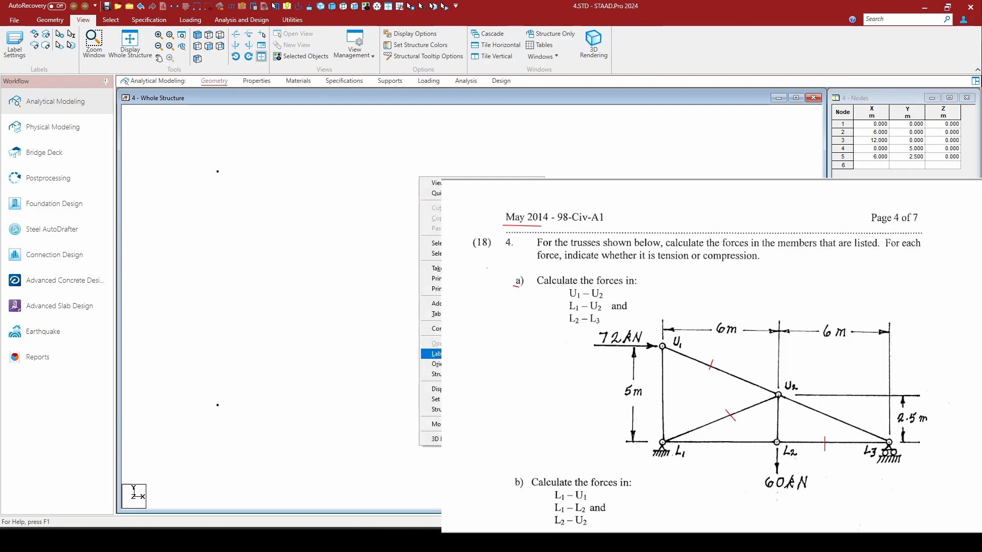
click(435, 353)
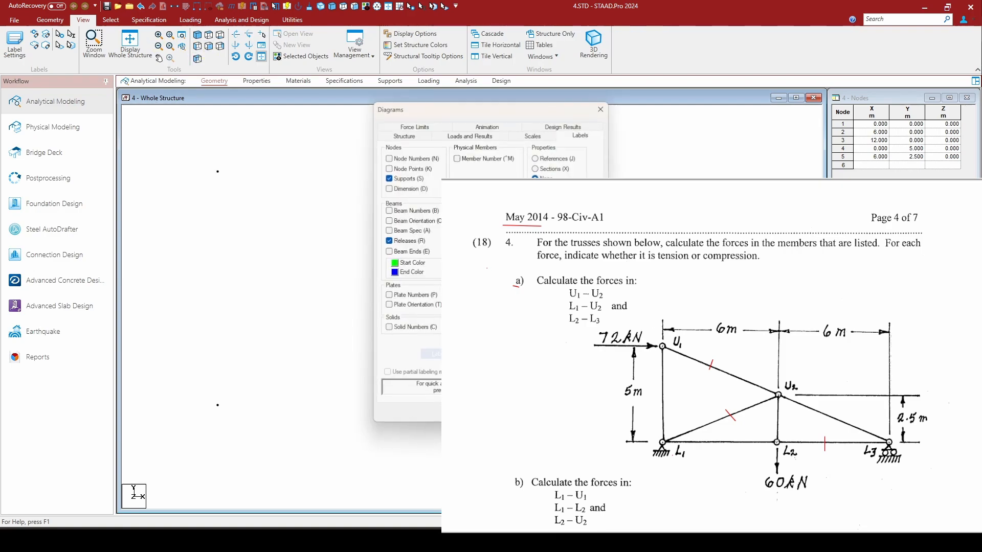
click(389, 158)
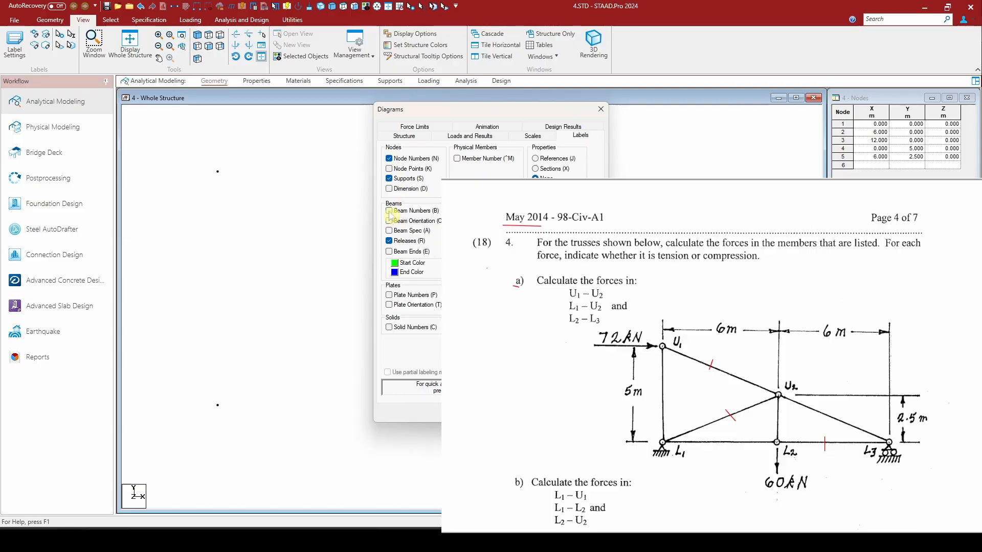
click(388, 210)
click(460, 412)
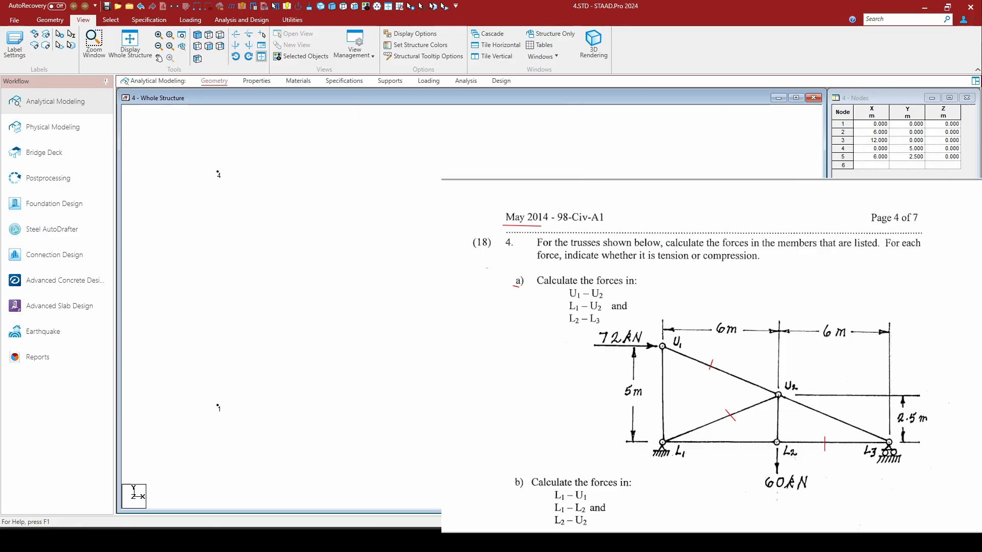
Define beams 1 to 3 in the beam table between nodes 1-2, 2-3 and 1-4.
click(871, 335)
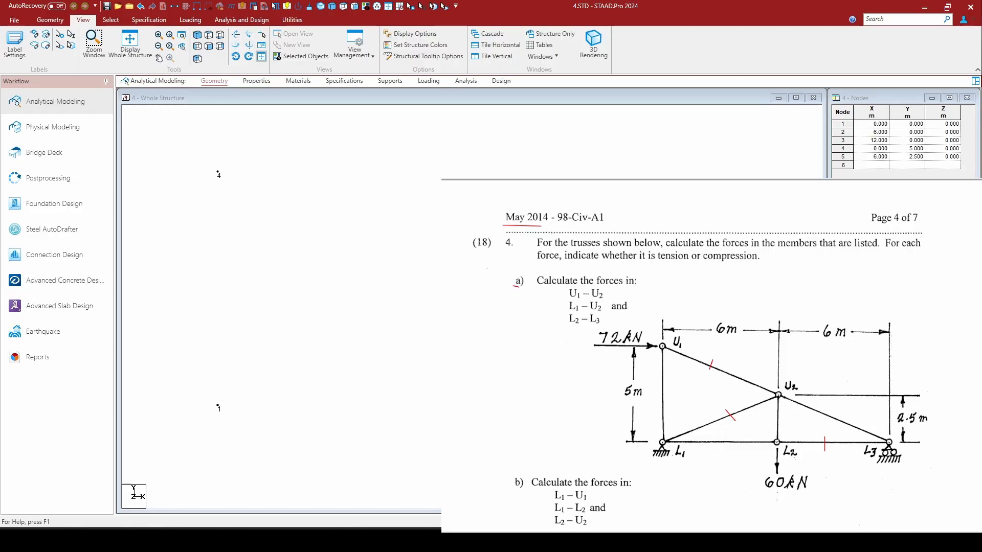
key(Return)
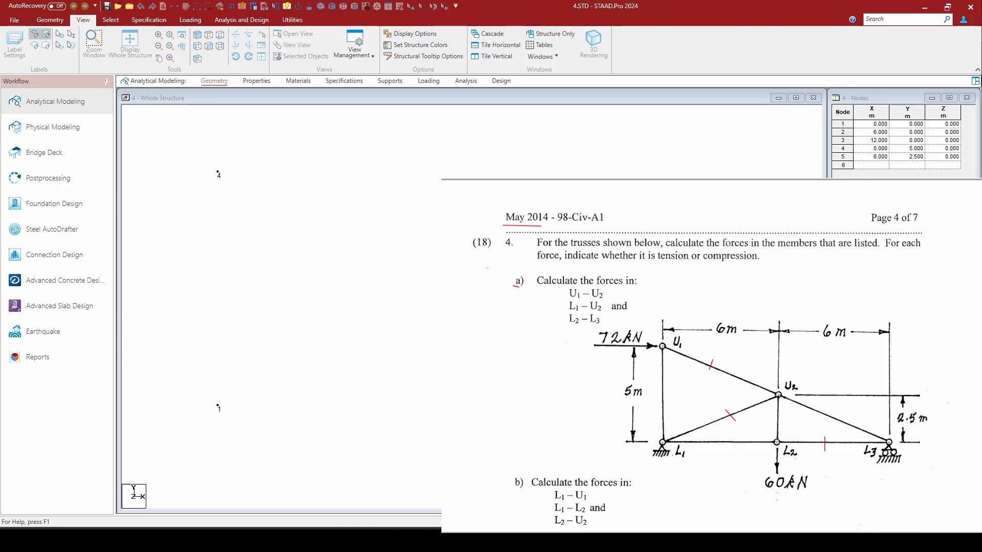
key(Return)
key(Return)
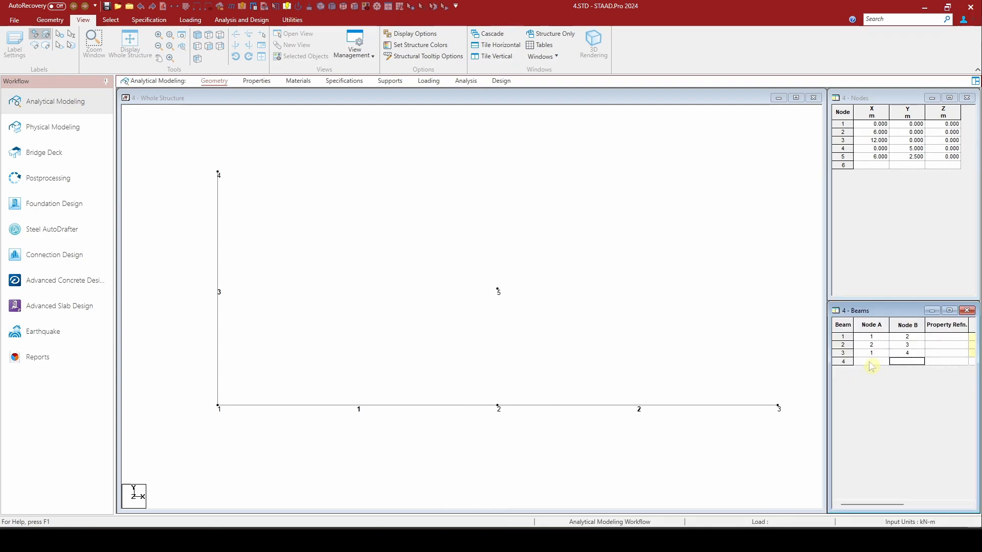
Define the sloping top members as beam 4 from node 4 to 5 and beam 5 from node 5 to 3.
click(869, 362)
text(4)
key(Tab)
text(5)
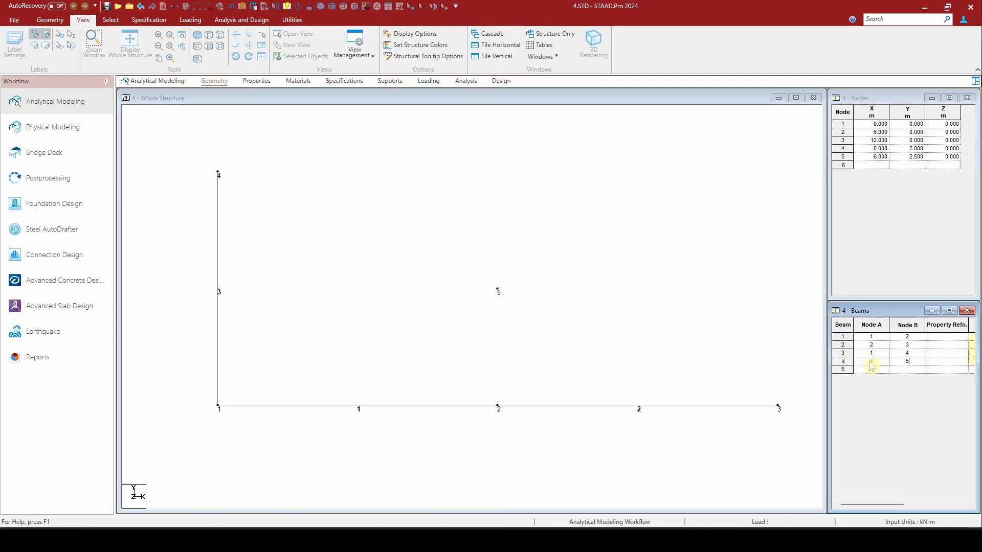
key(Return)
text(5)
key(Tab)
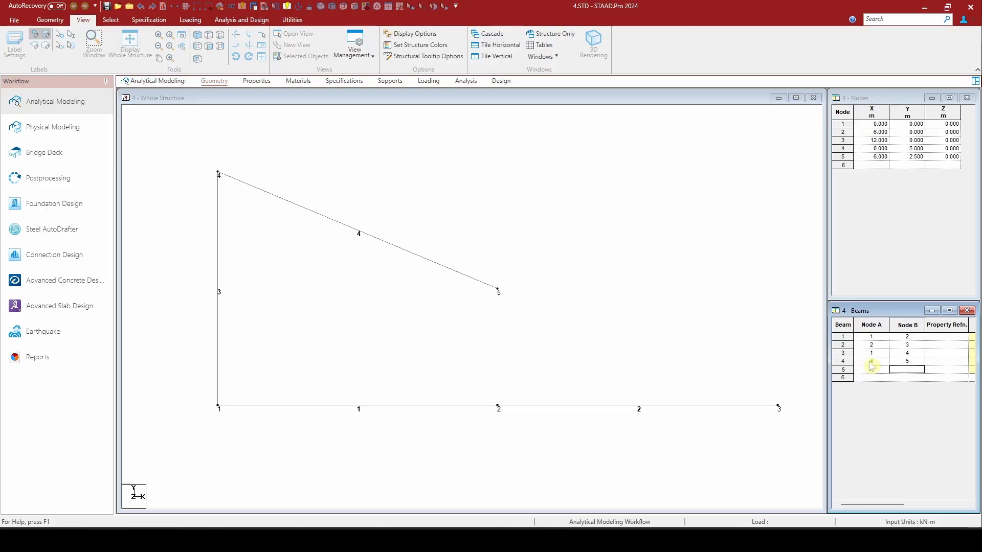
text(3)
key(Return)
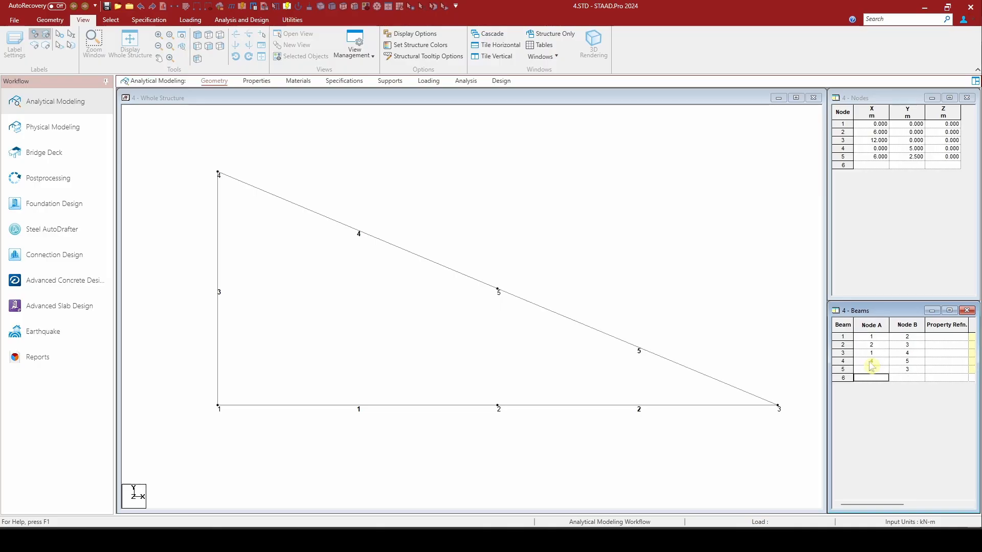
Define the inner members as beam 6 from node 1 to 5 and beam 7 from node 5 to 2.
text(1)
key(Tab)
text(5)
key(Return)
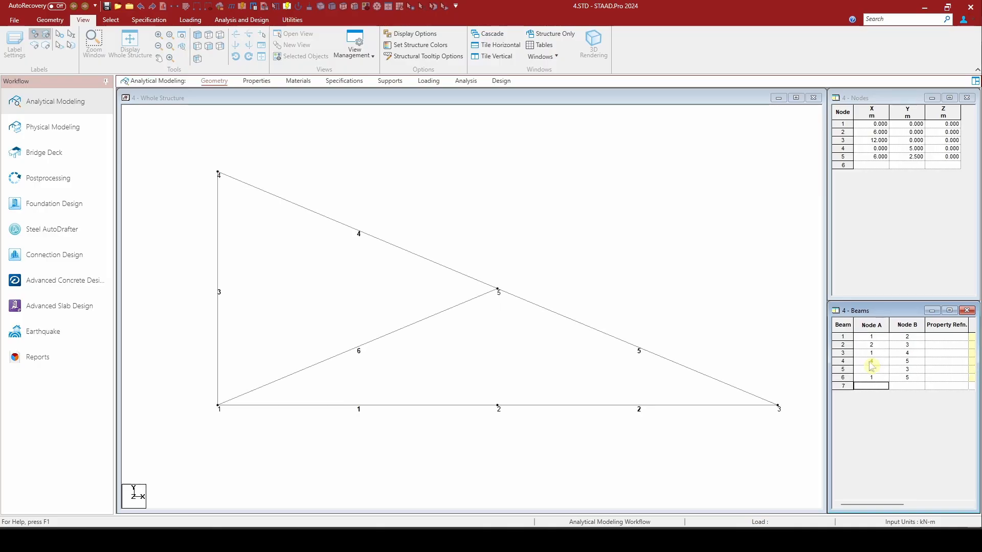
text(5)
key(Tab)
text(2)
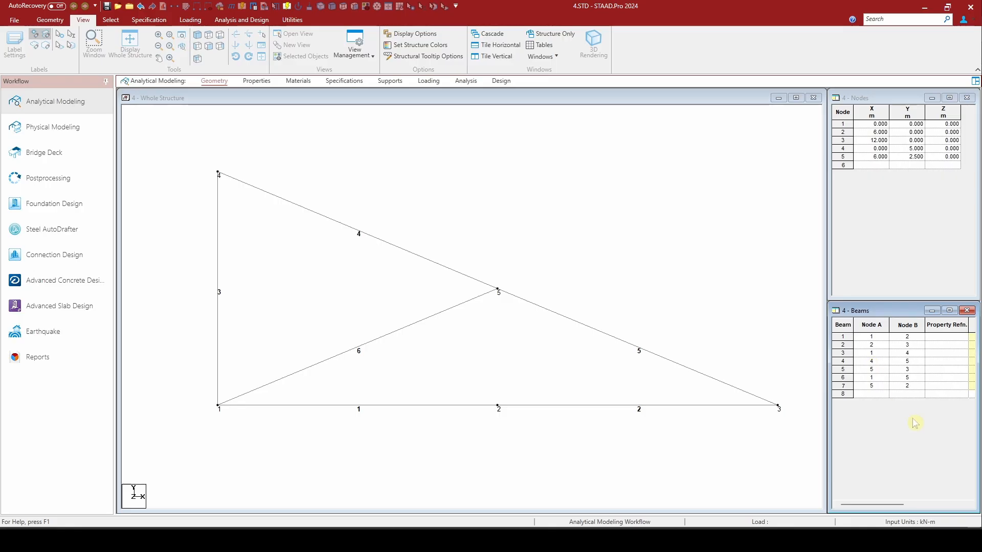
key(Return)
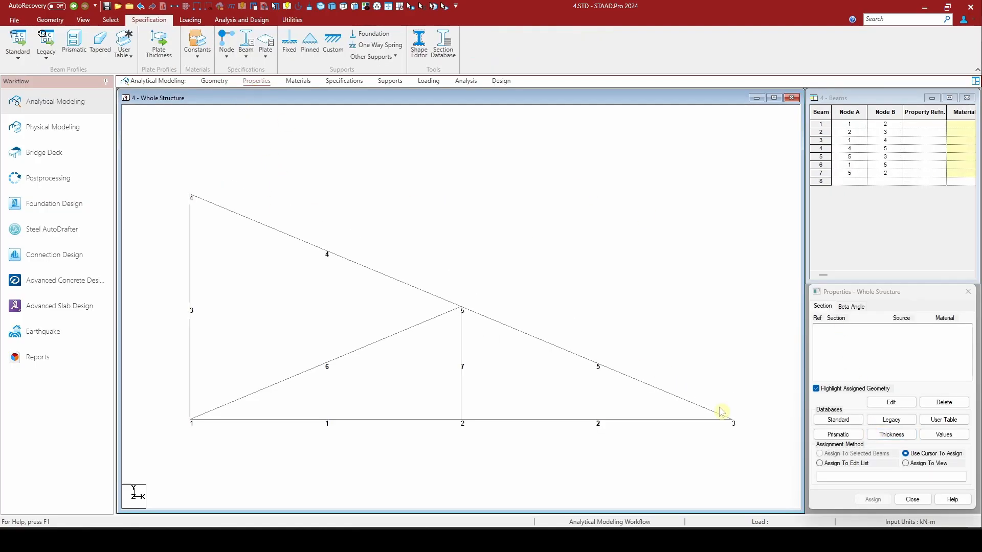
Create a rectangular prismatic section with YD 0.4 m, ZD 0.2 m and CONCRETE material.
click(827, 430)
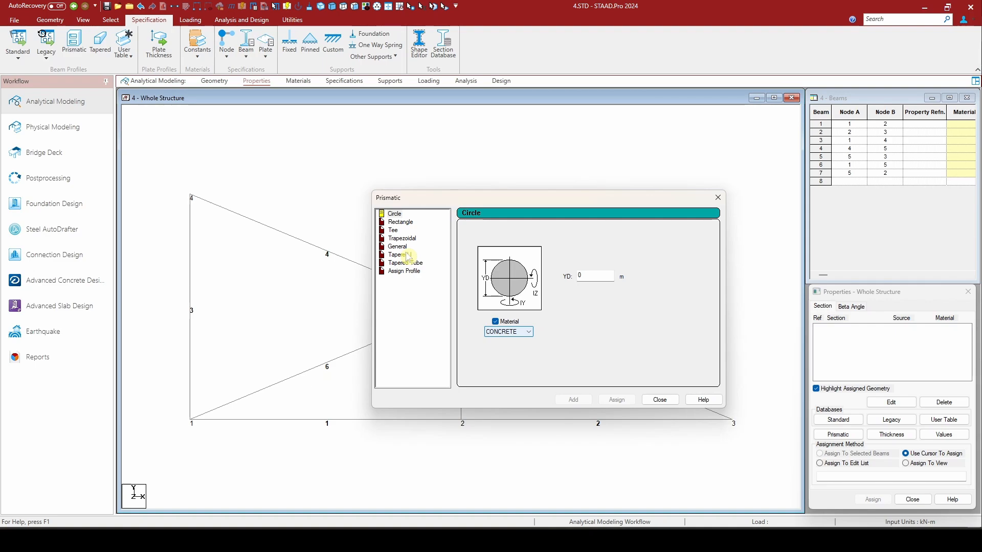
click(405, 223)
click(593, 269)
text(.)
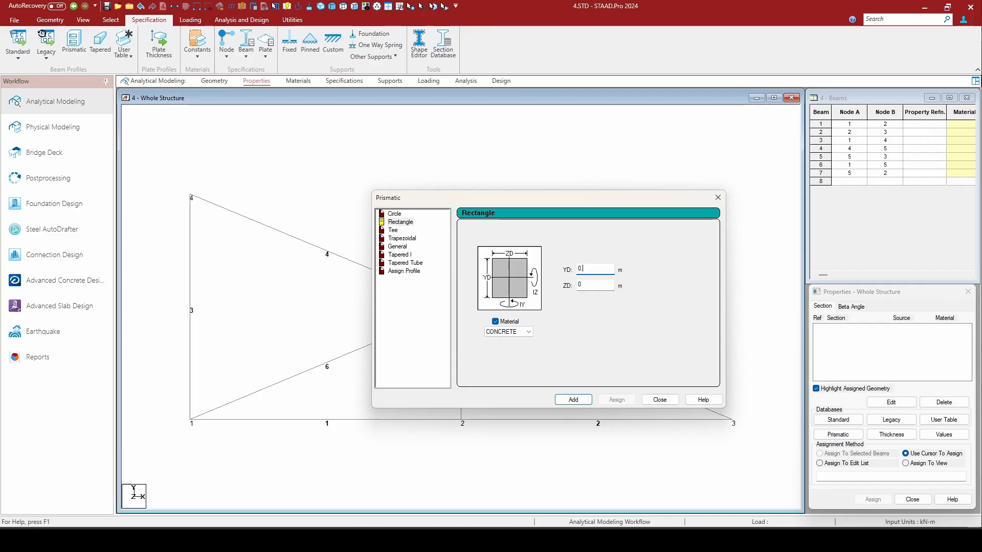
text(4)
click(593, 285)
text(.2)
click(508, 332)
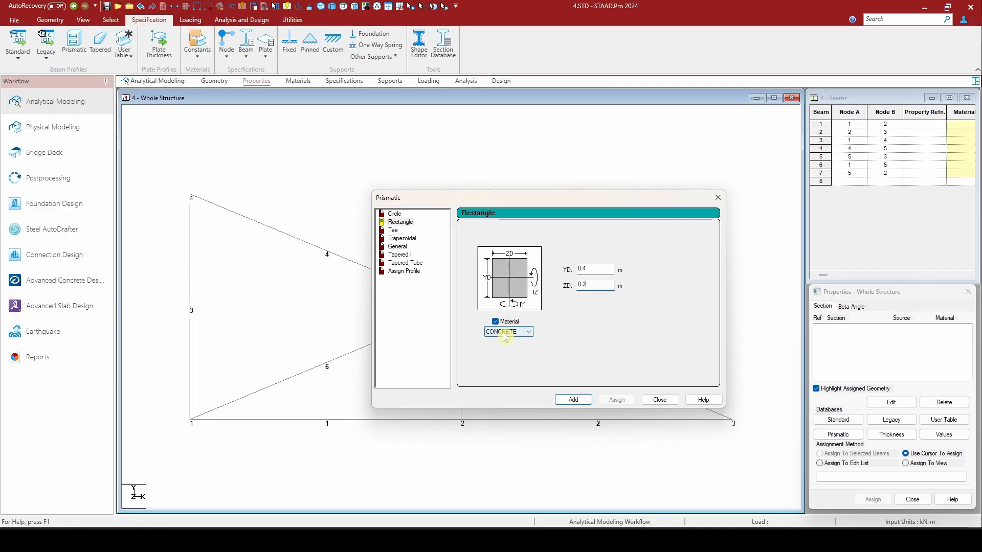
click(573, 399)
click(659, 399)
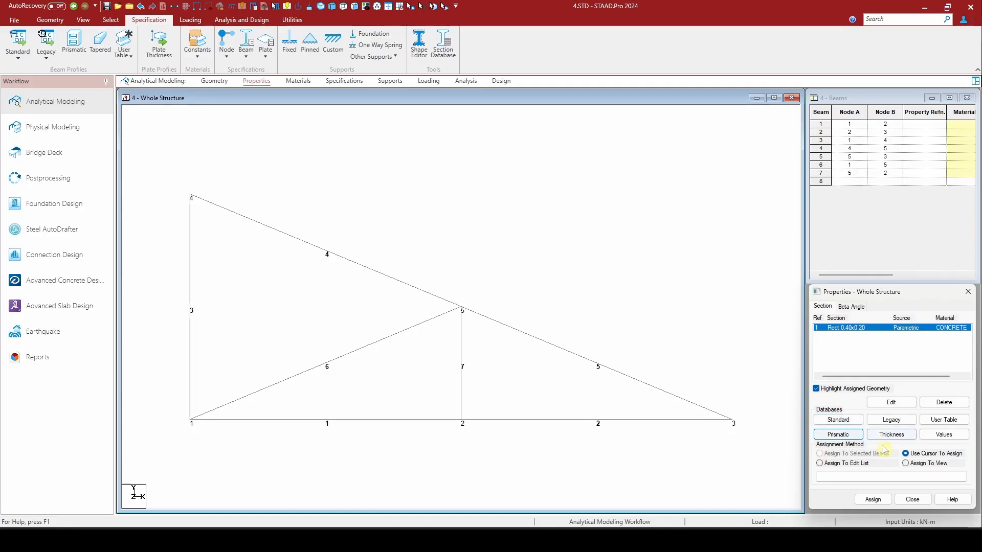
Assign the rectangular 0.40x0.20 section to all members in the view.
click(905, 463)
click(875, 501)
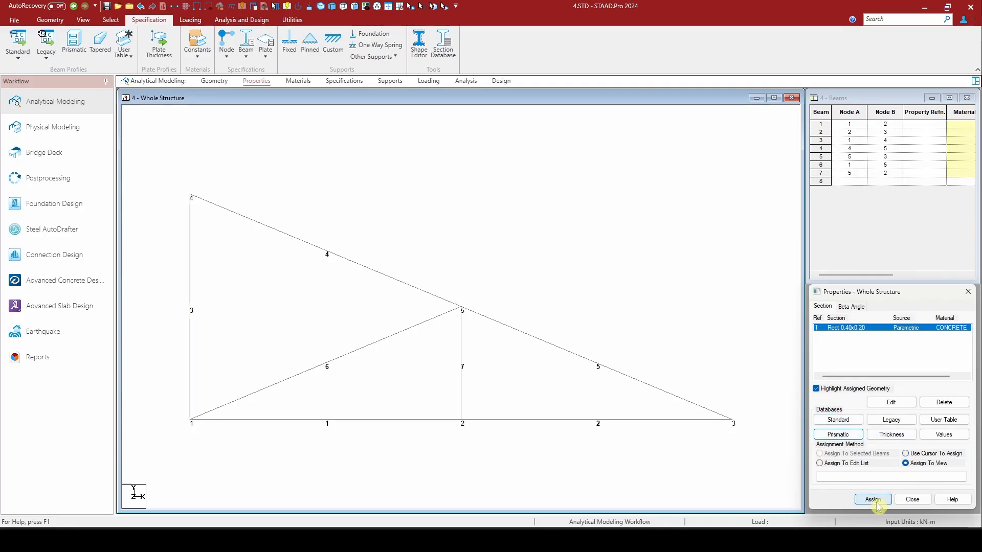
click(906, 424)
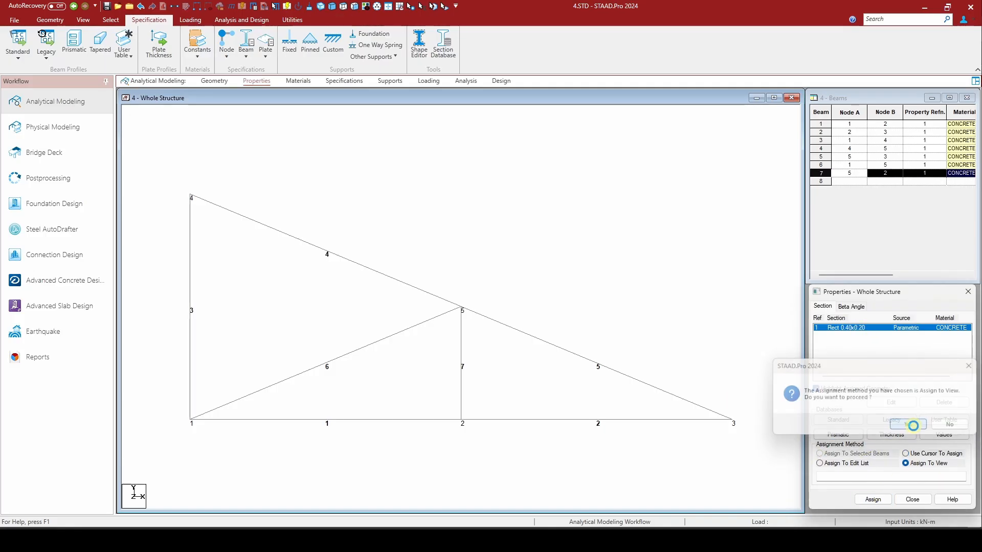
click(548, 291)
Add a truss member specification and assign it to all beams in the view.
click(347, 85)
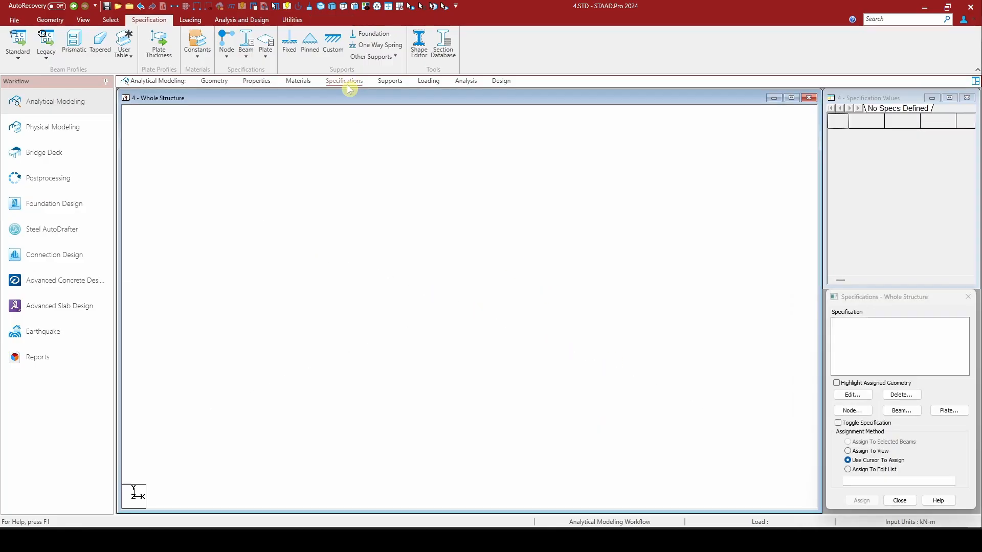
click(894, 412)
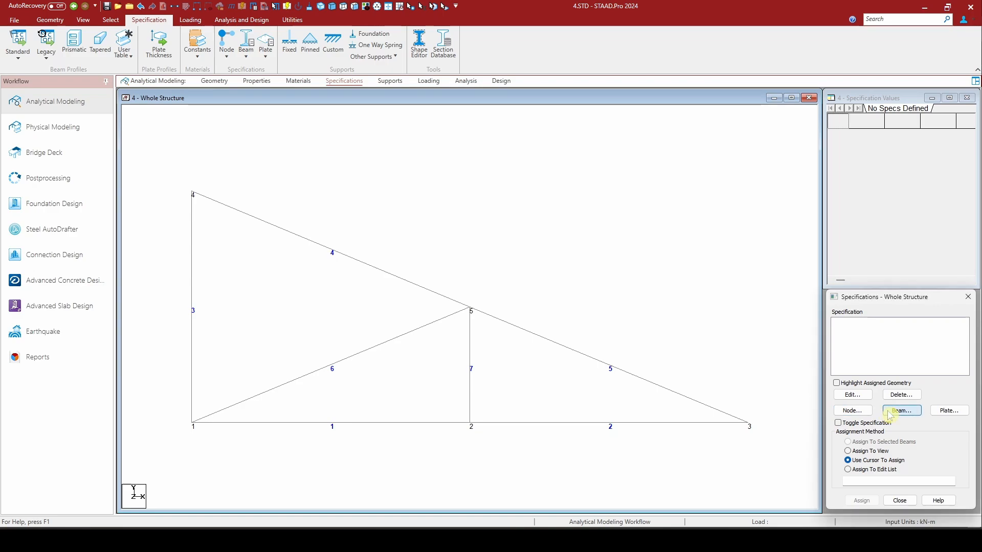
click(954, 313)
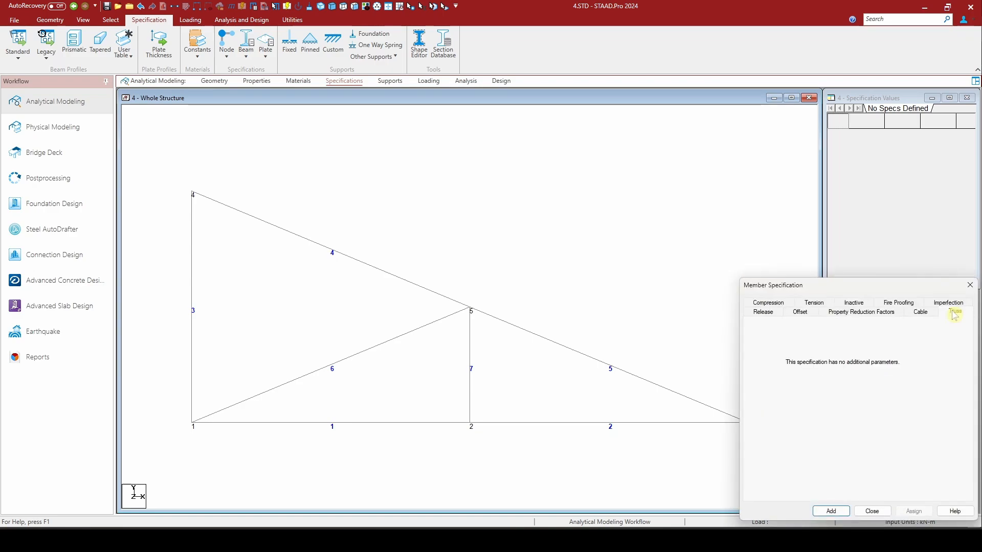
click(830, 511)
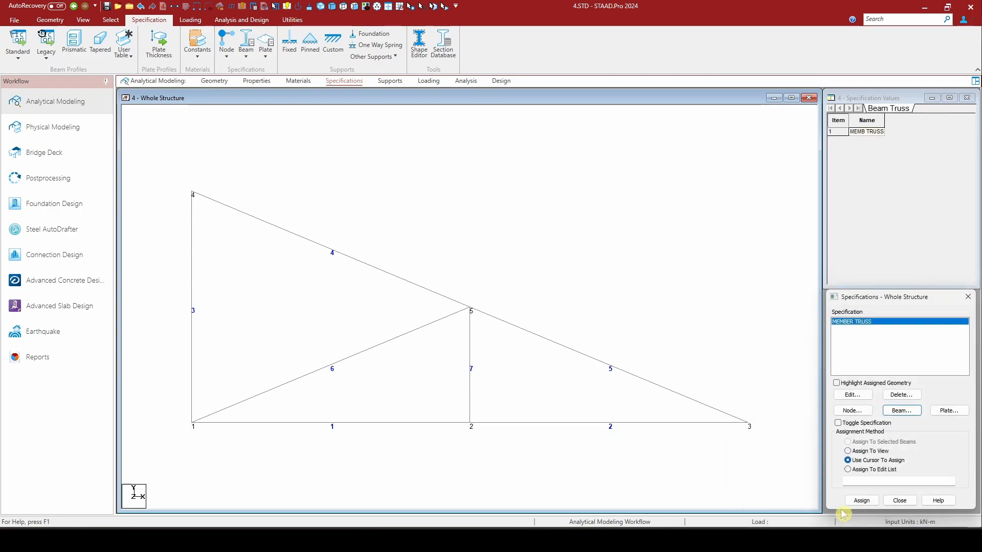
click(848, 452)
click(864, 501)
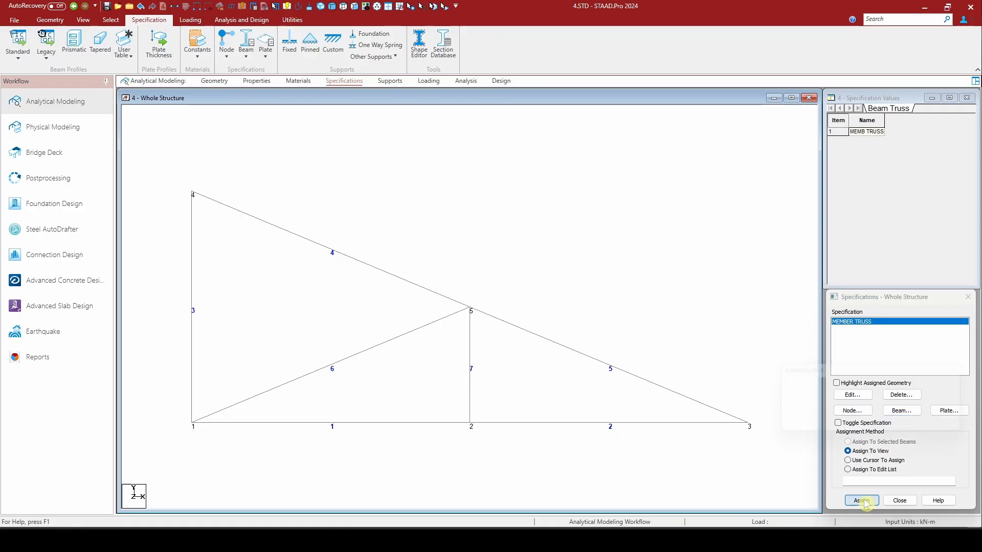
click(904, 426)
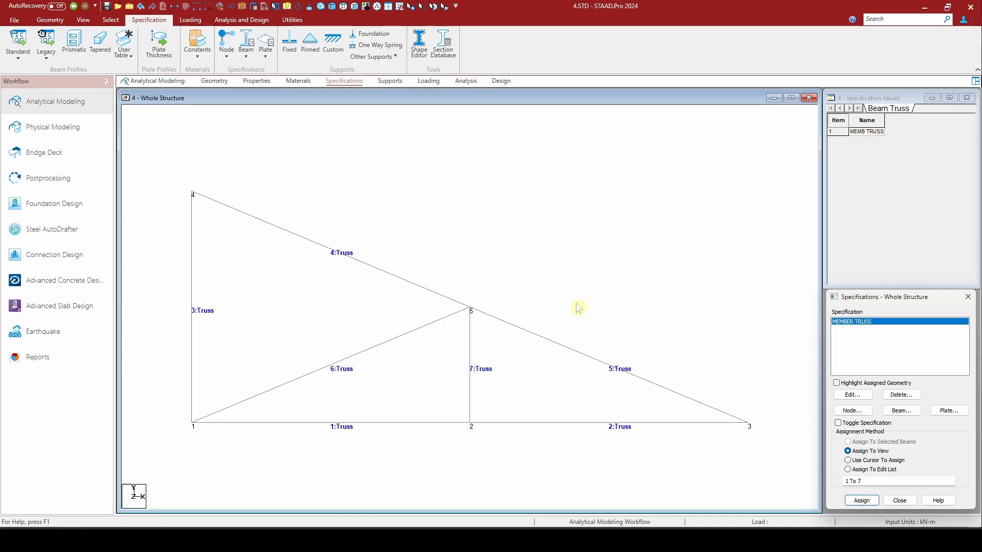
Create a pinned support definition for the truss.
click(390, 81)
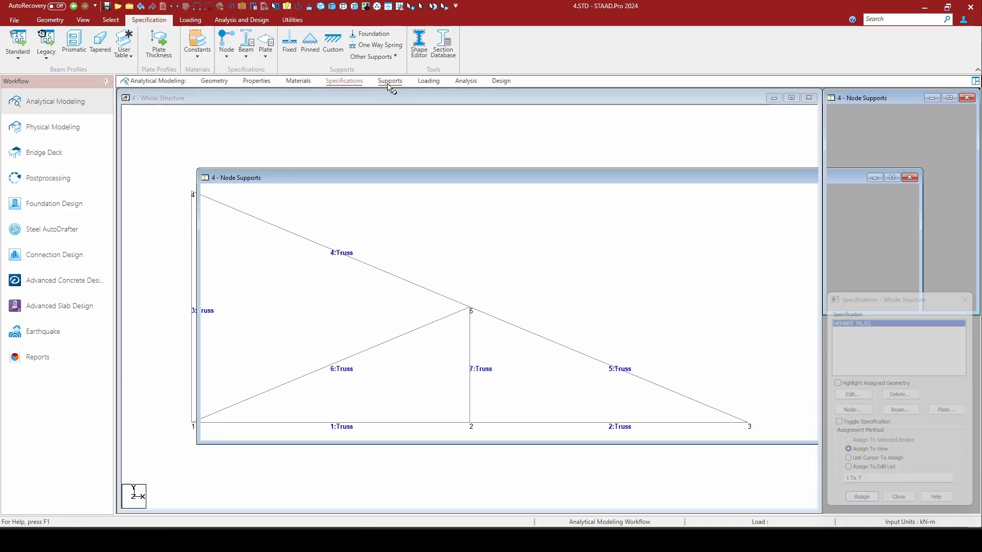
click(900, 426)
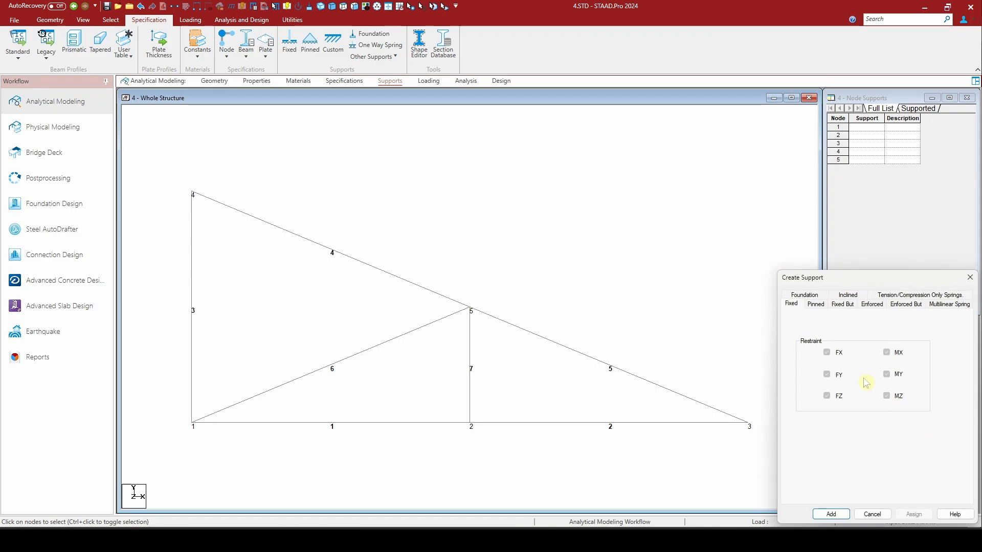
click(815, 305)
click(831, 514)
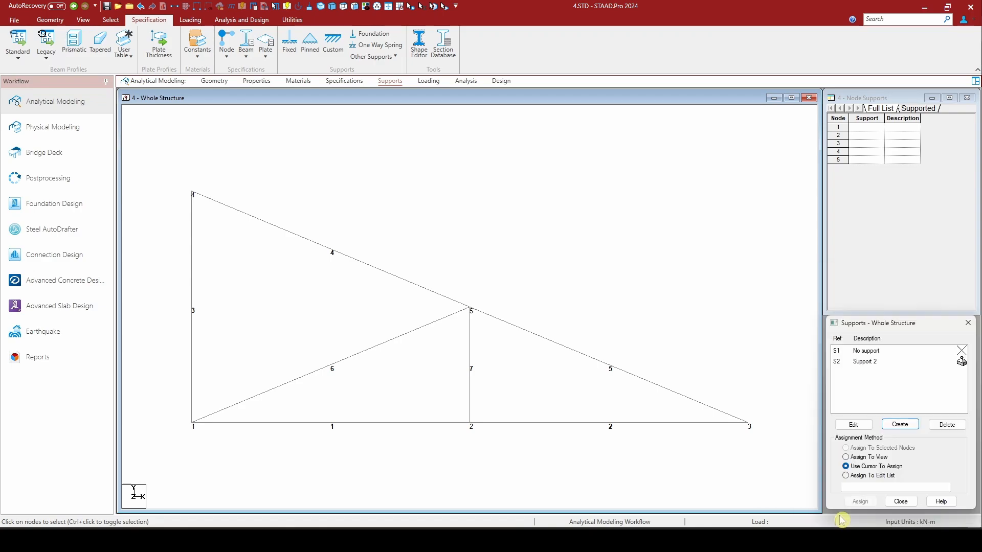
Create a Fixed But support definition with FX, FZ, MX, MY and MZ released.
click(899, 425)
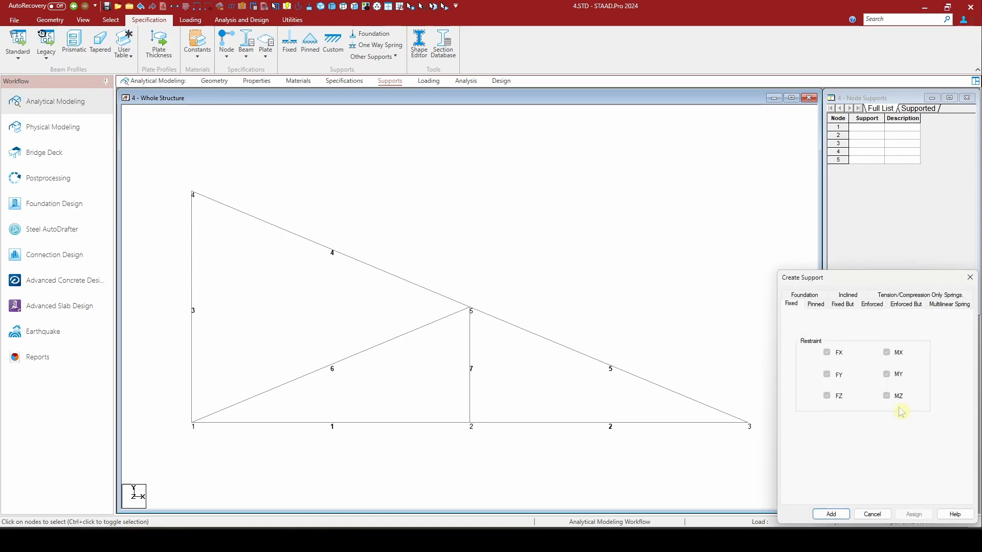
click(843, 305)
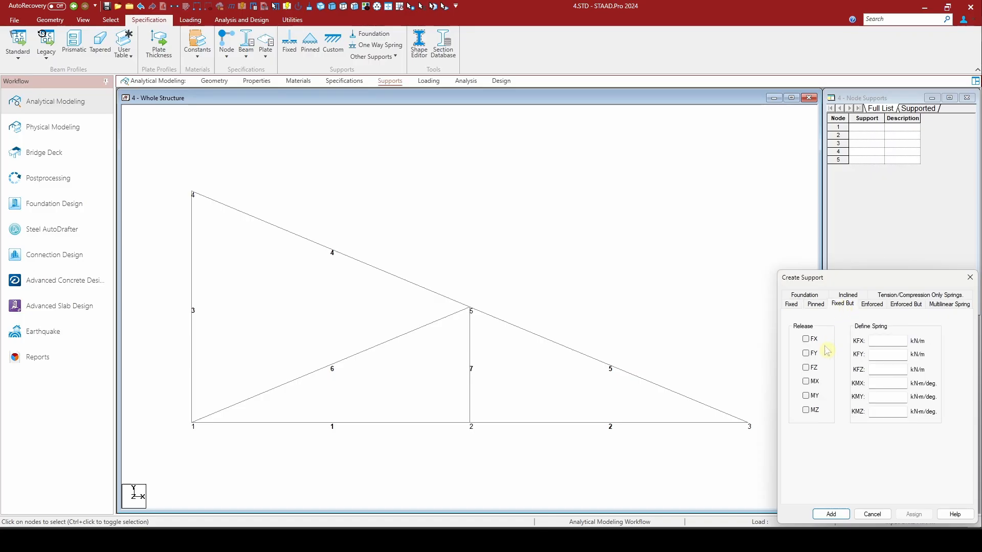
click(806, 339)
click(813, 370)
click(812, 383)
click(812, 396)
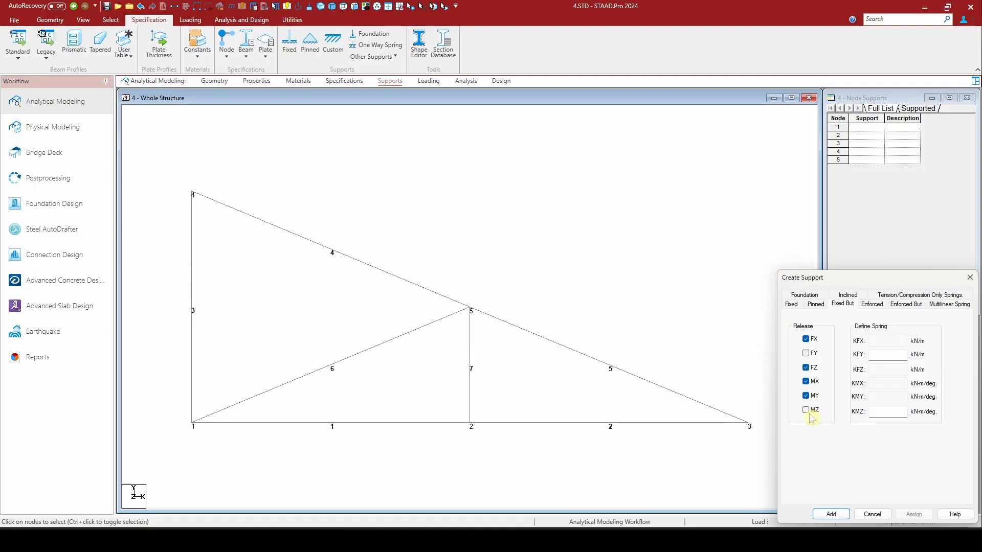
click(812, 415)
click(831, 514)
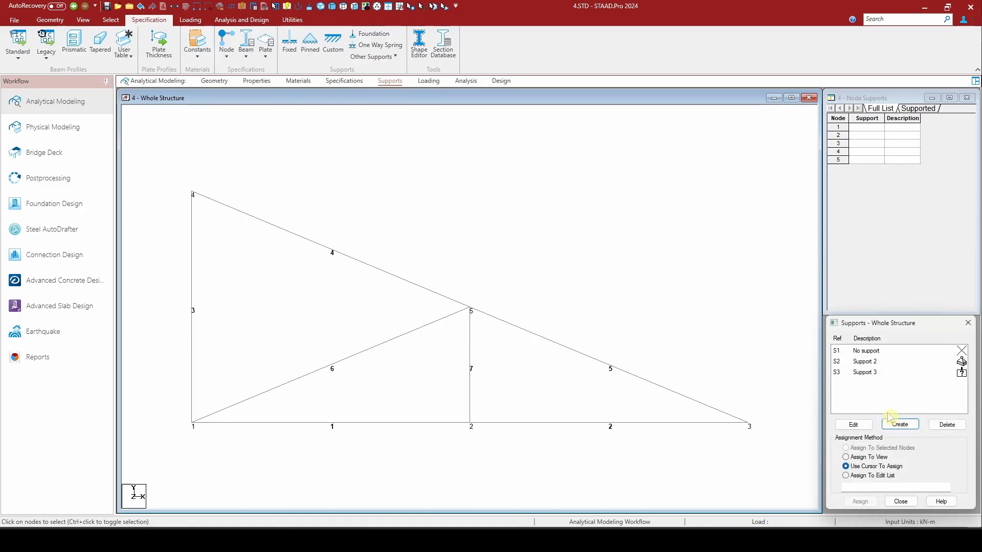
Assign the pinned support to node 1, the truss's lower-left corner.
click(864, 361)
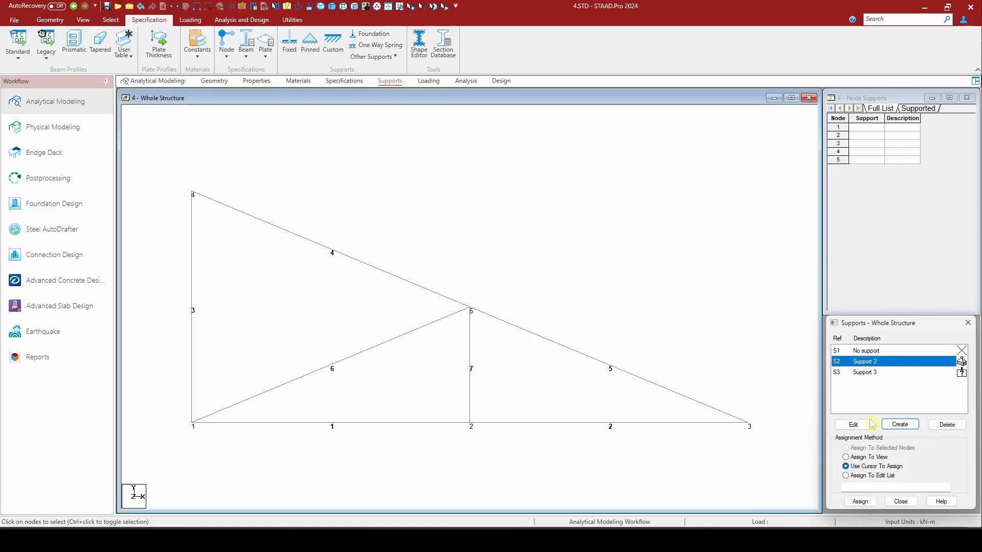
click(193, 424)
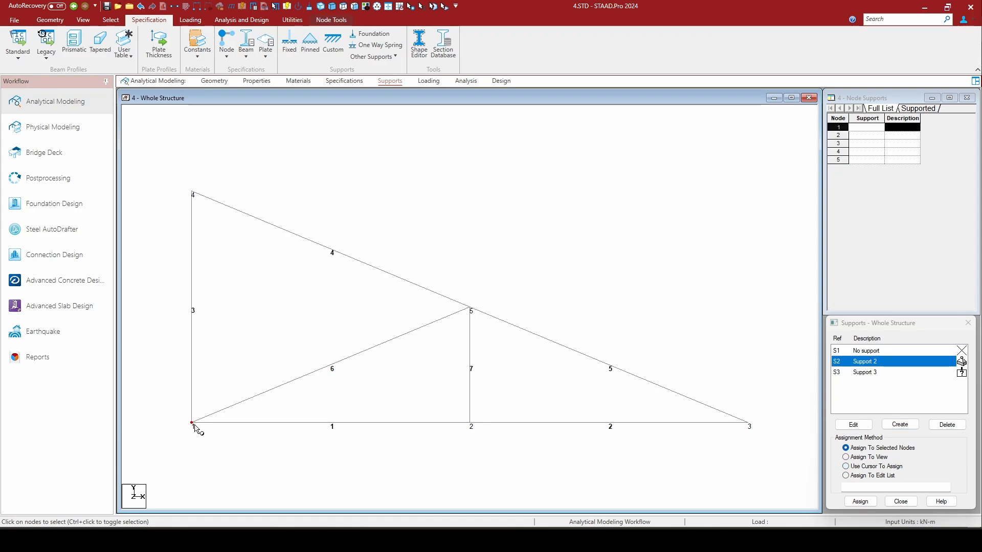
click(860, 502)
click(905, 440)
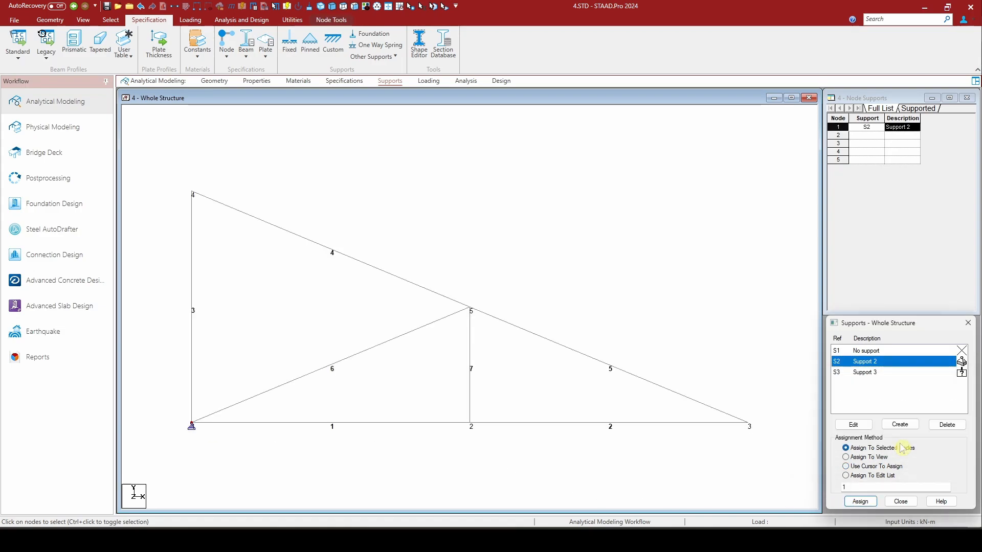
Assign the Fixed But support to node 3 at the far end of the bottom chord.
click(859, 372)
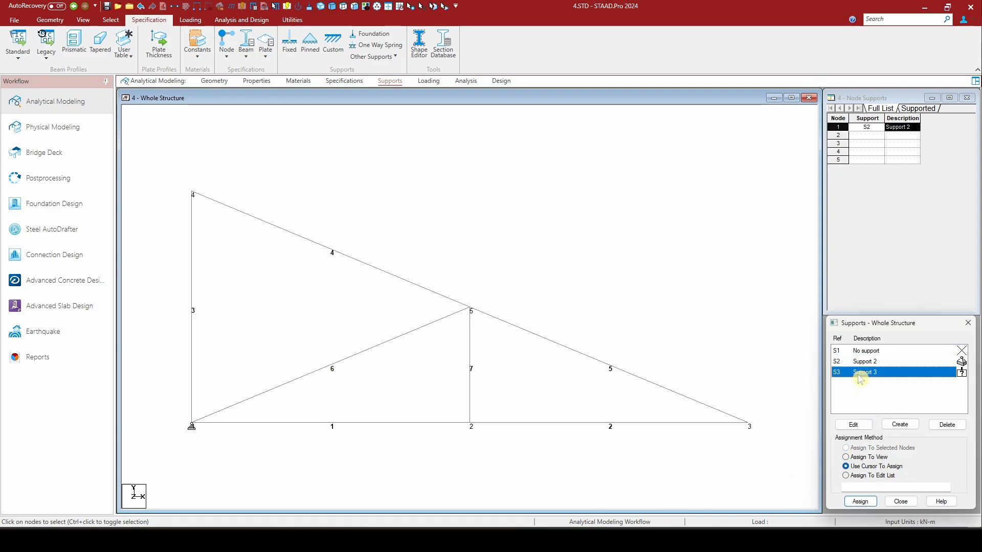
click(748, 428)
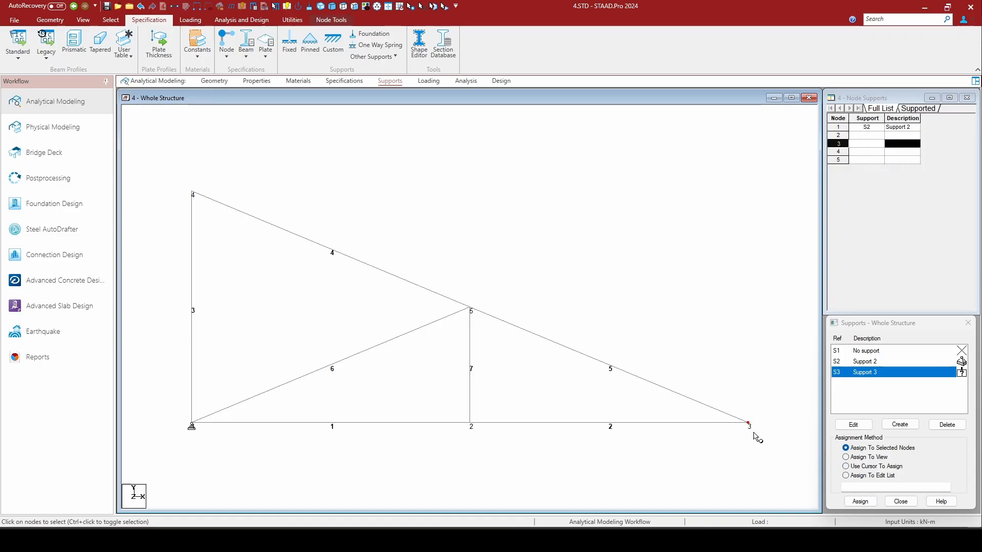
click(860, 502)
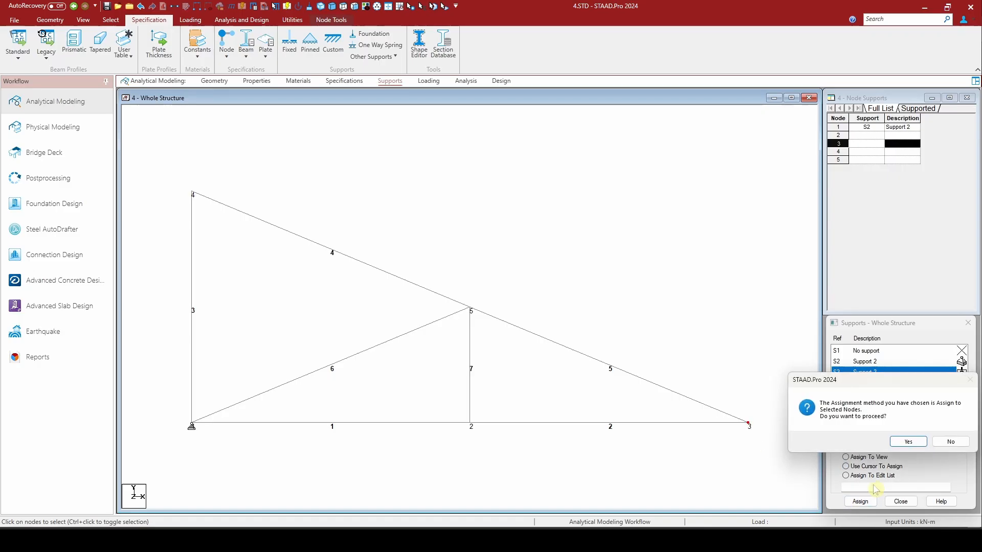
click(904, 441)
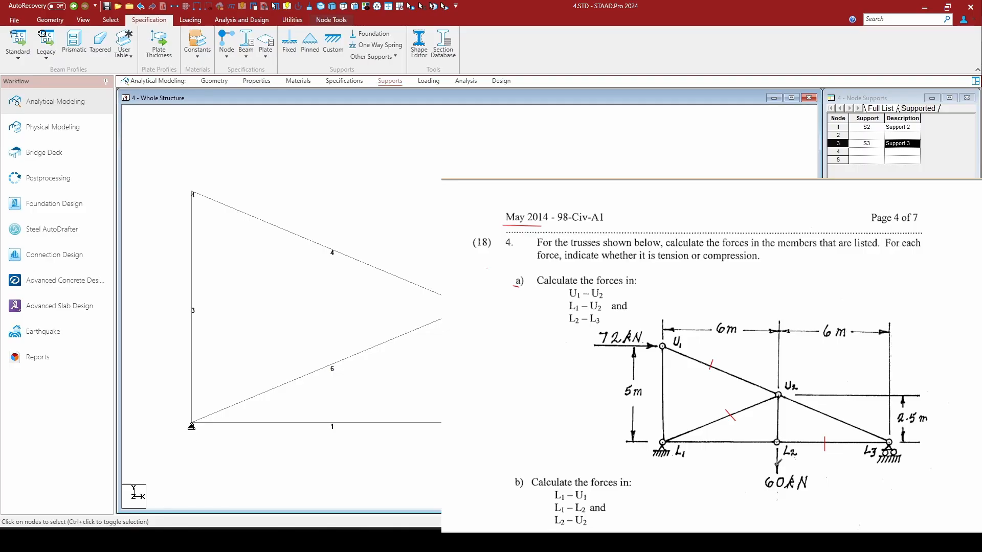
Add primary load case 1 with the Dead loading type and the title LOAD CASE 1.
click(428, 82)
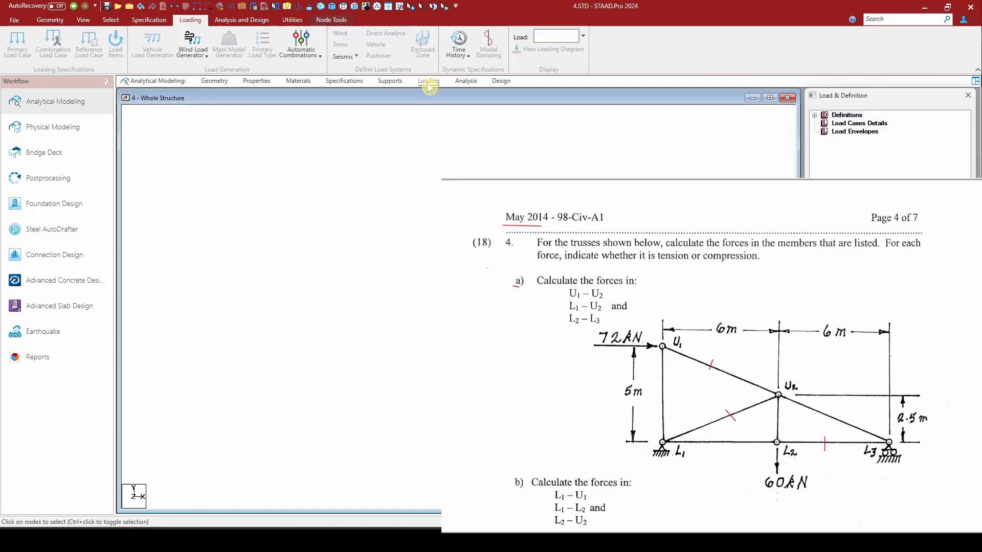
click(843, 126)
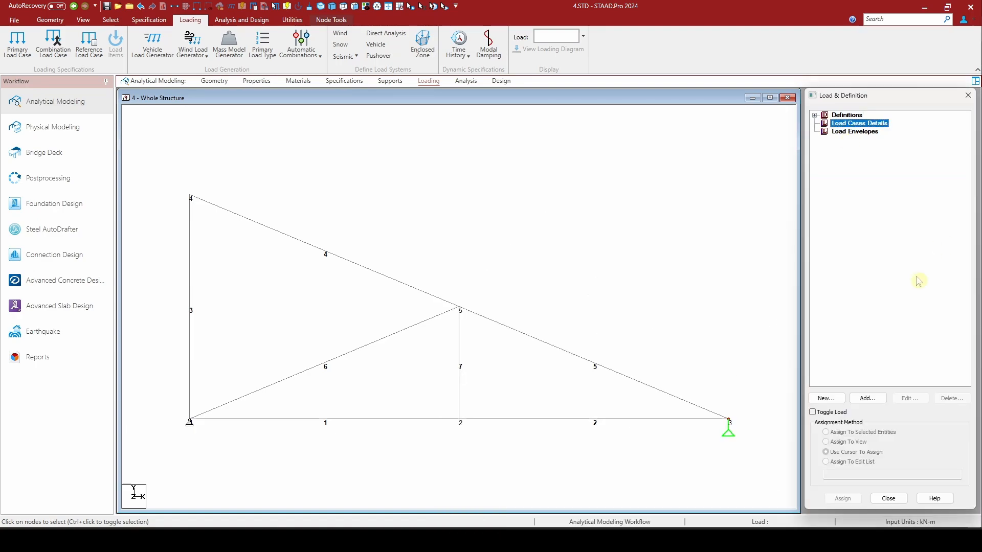
click(867, 398)
click(572, 212)
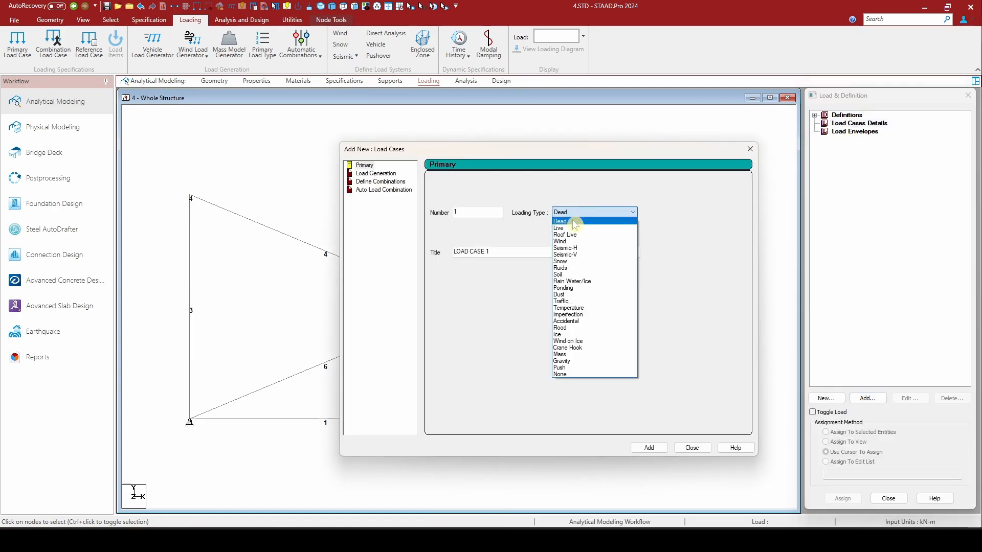
click(573, 223)
click(649, 447)
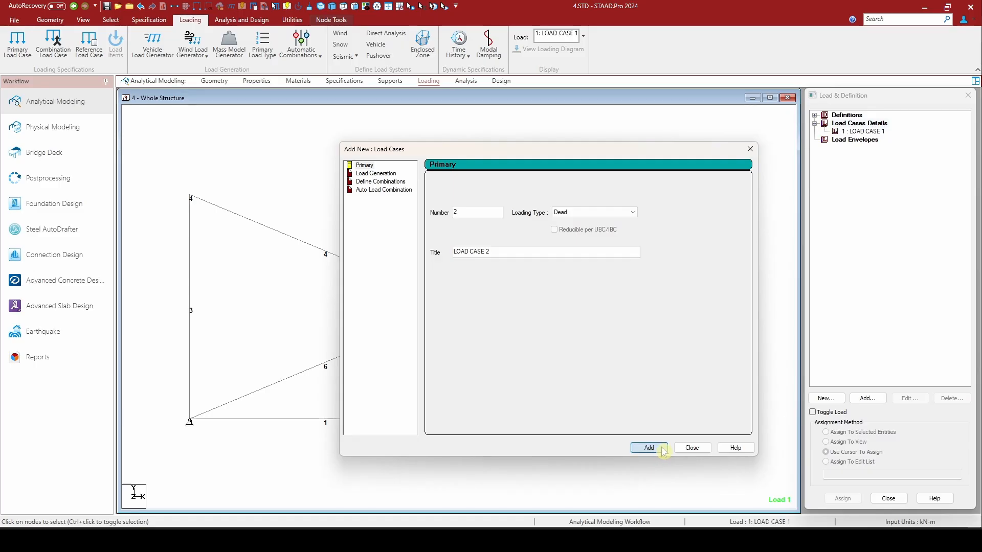
click(690, 444)
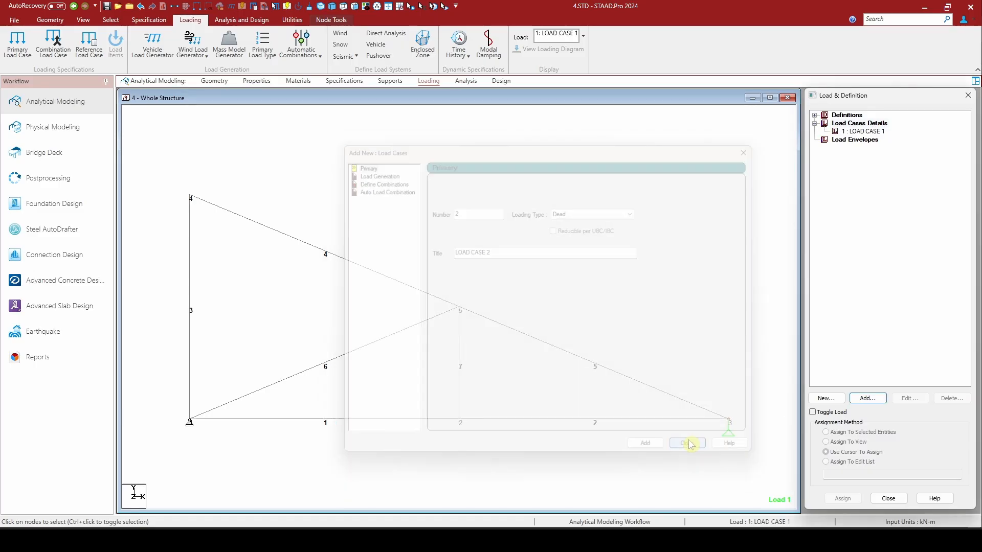
Add a nodal load with Fx 72 kN to LOAD CASE 1.
click(851, 132)
click(865, 398)
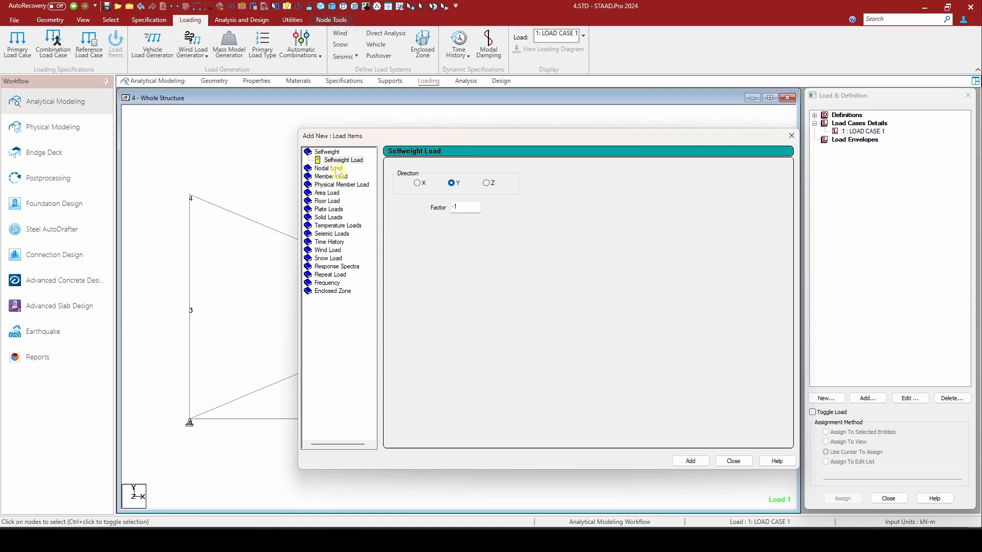
click(330, 168)
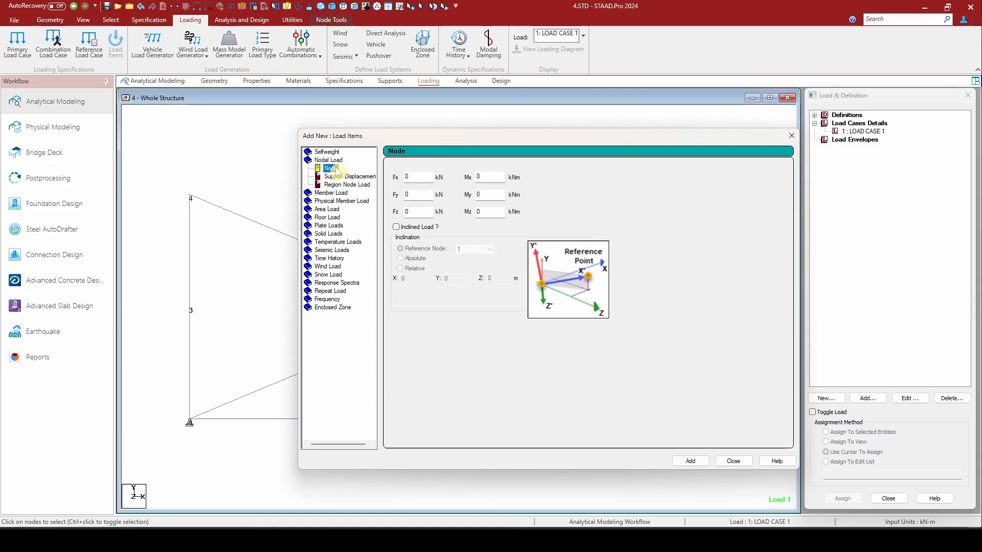
click(416, 178)
text(72)
click(690, 461)
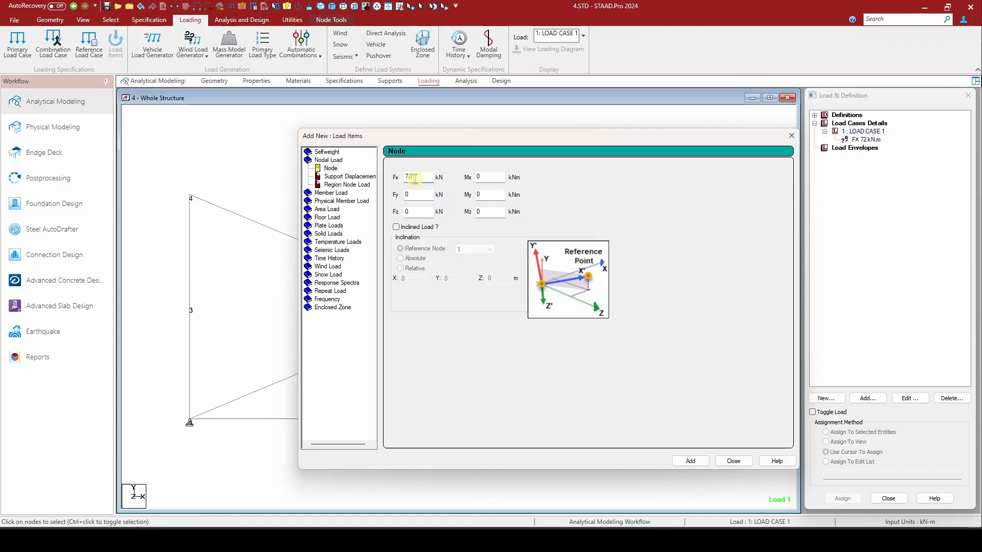
Add a second nodal load to LOAD CASE 1 with Fx 0 and Fy -60 kN.
drag(414, 179, 332, 195)
text(0)
drag(412, 196, 364, 200)
text(-60)
click(690, 460)
click(734, 462)
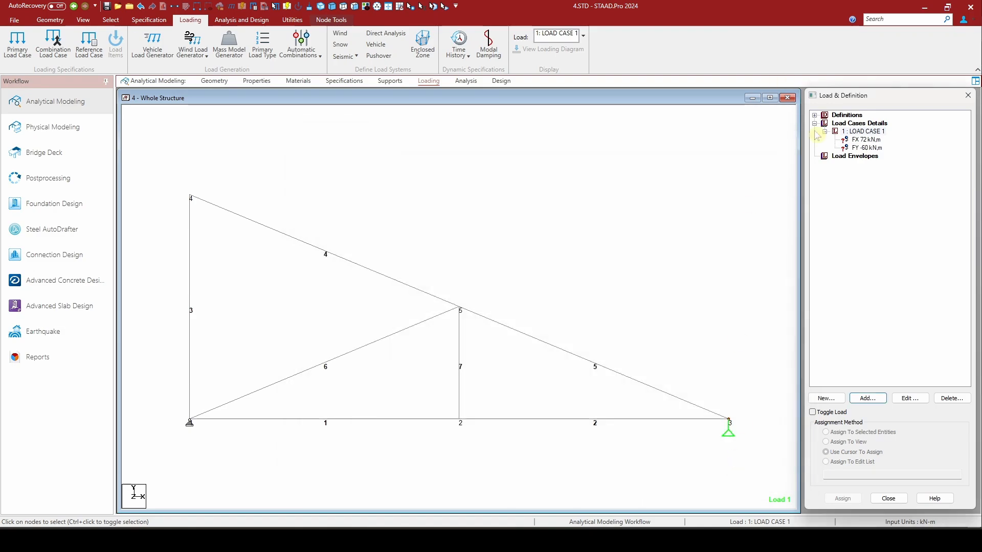
Assign the FX 72 kN nodal load to node 4 using the edit list method.
click(866, 139)
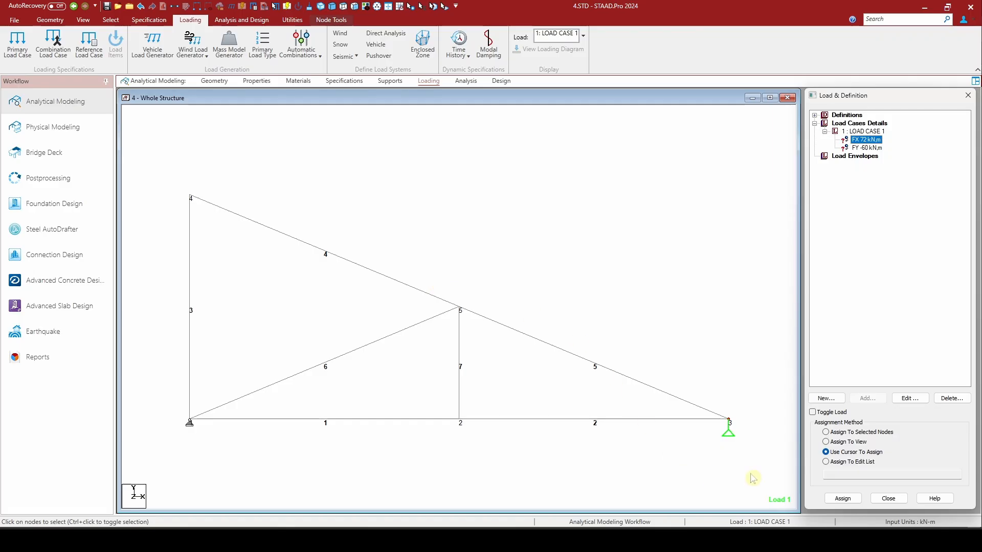
click(827, 462)
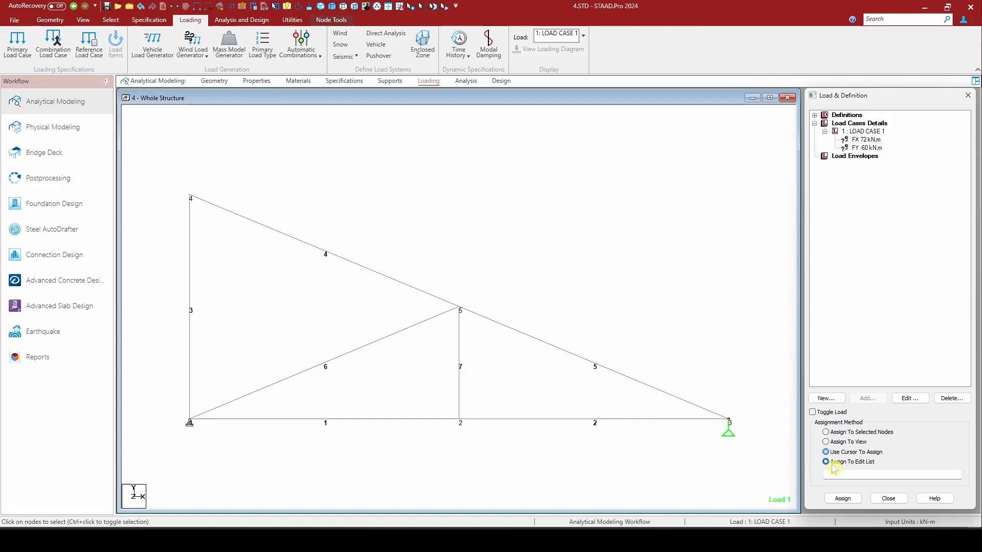
click(838, 477)
click(842, 498)
Assign the FY -60 kN nodal load to node 2 using the edit list method.
click(865, 147)
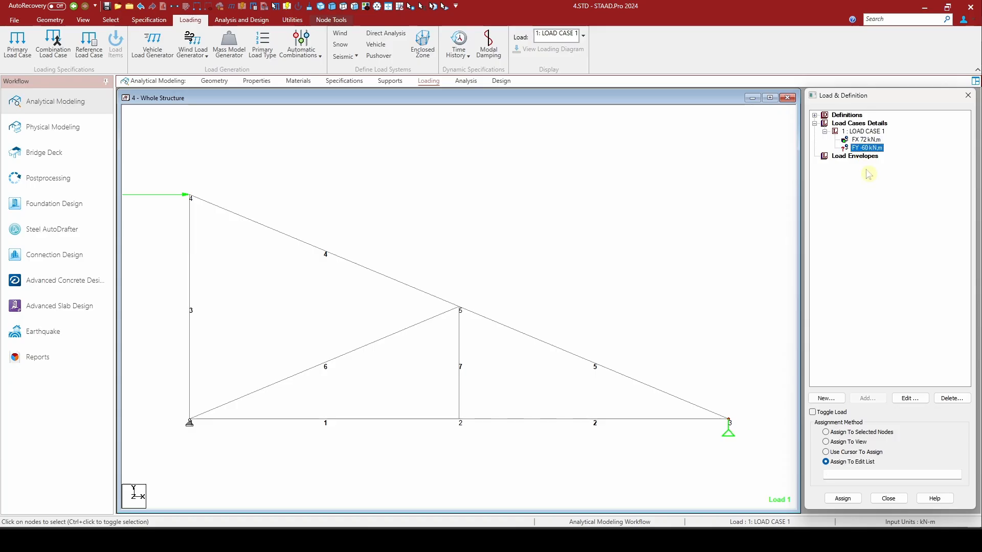
click(839, 475)
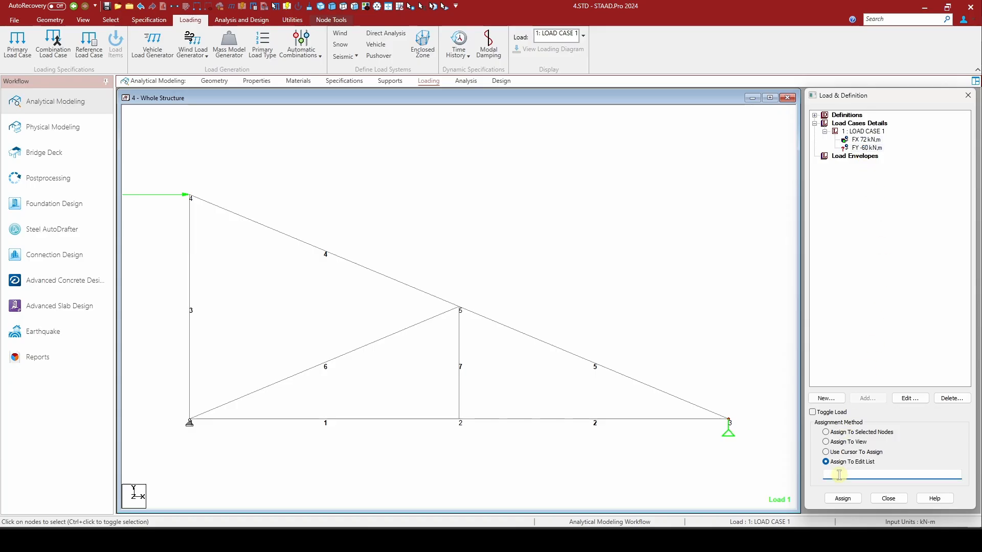
text(2)
click(844, 500)
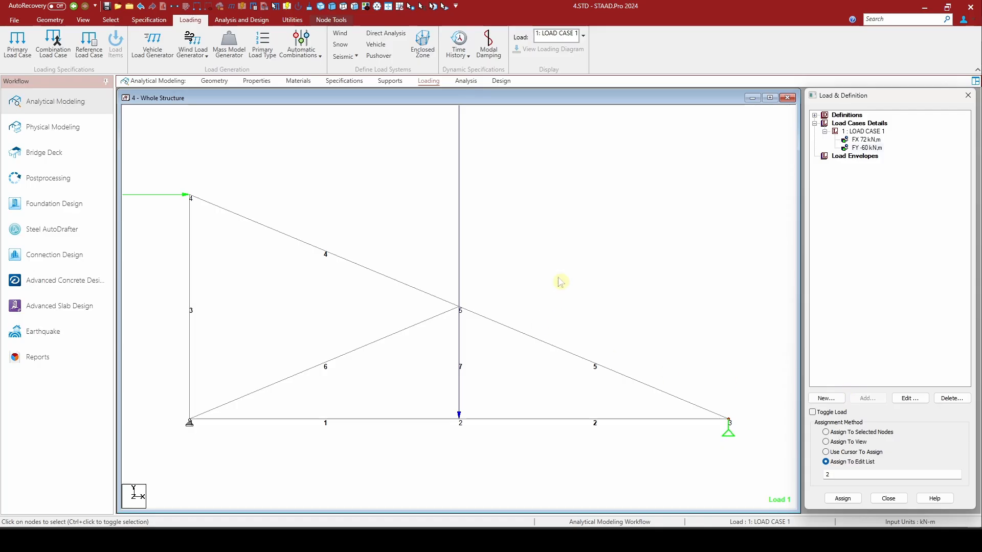
Add a Perform Analysis command with the No Print option.
click(466, 82)
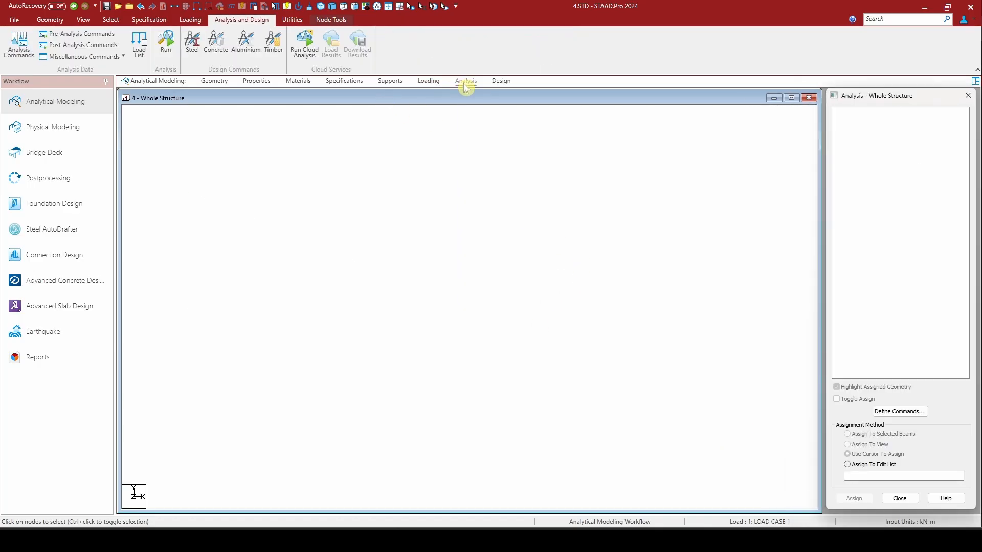
click(895, 412)
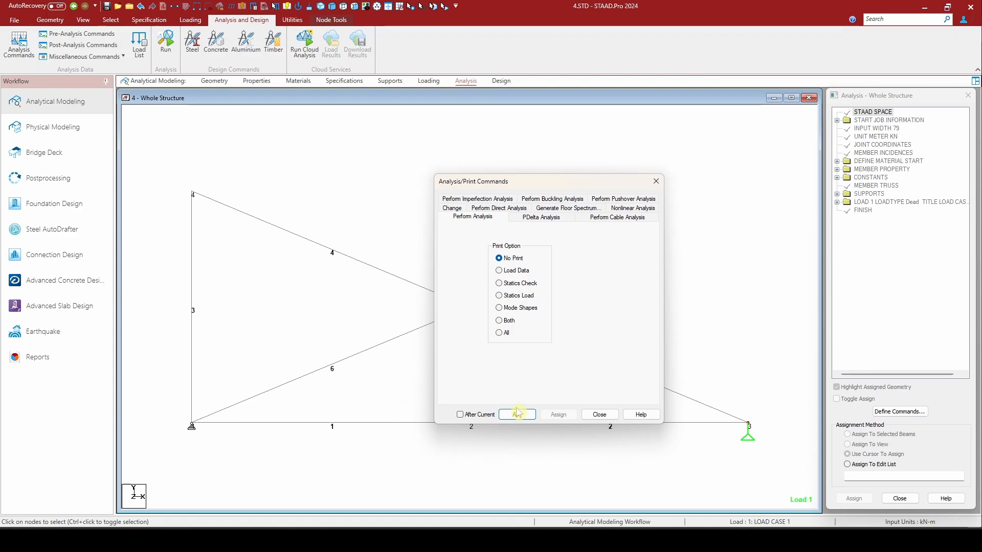
click(517, 414)
click(599, 415)
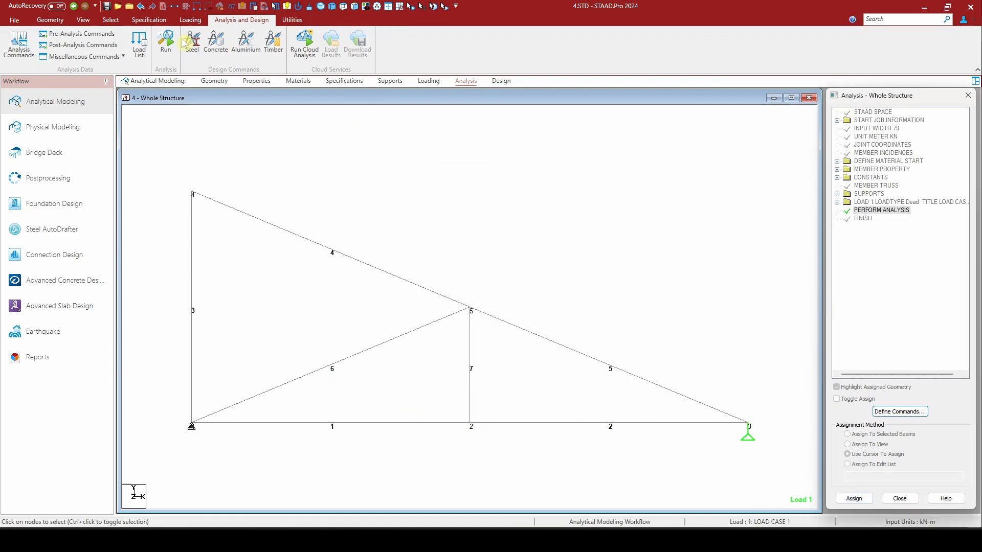
Save the structure and run the analysis, opening the postprocessing results for LOAD CASE 1.
click(166, 43)
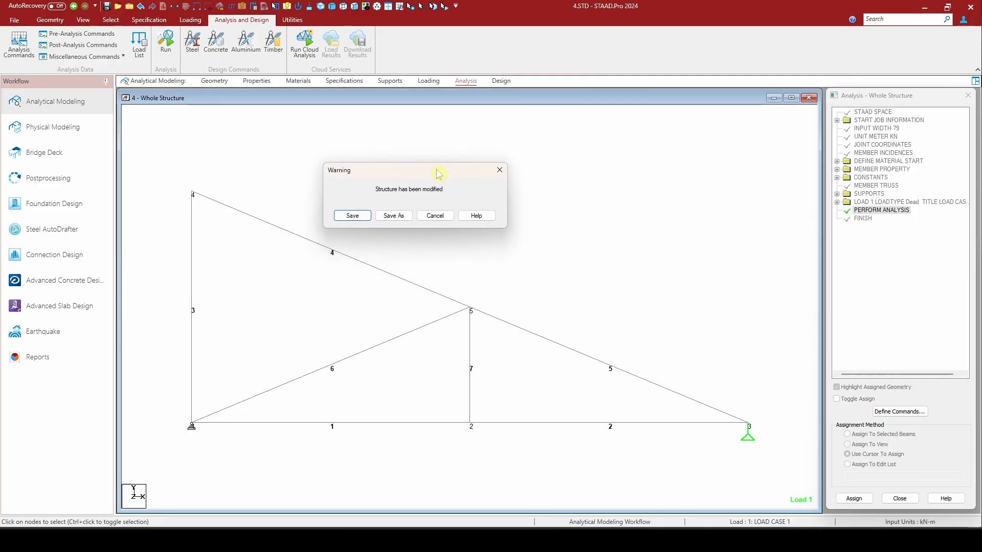
click(358, 216)
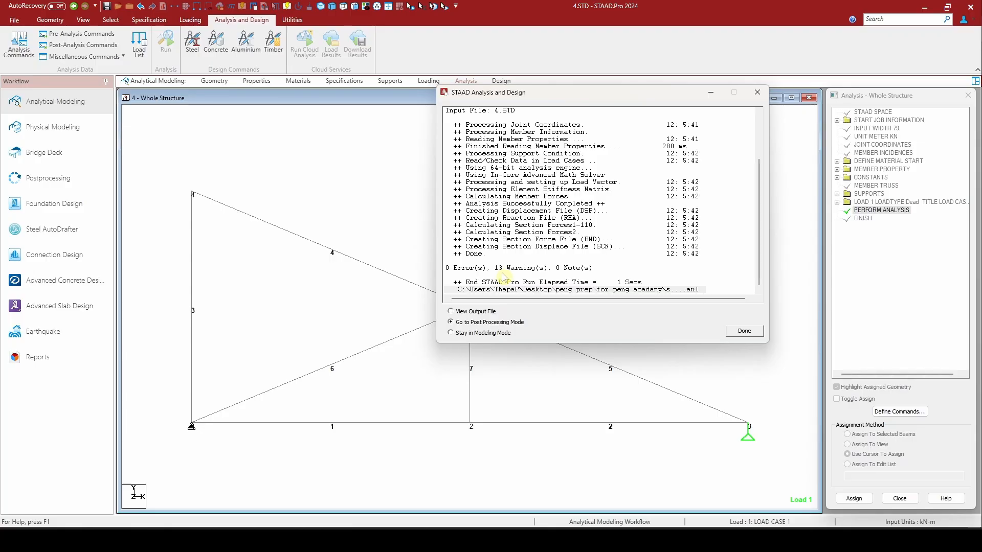
key(Return)
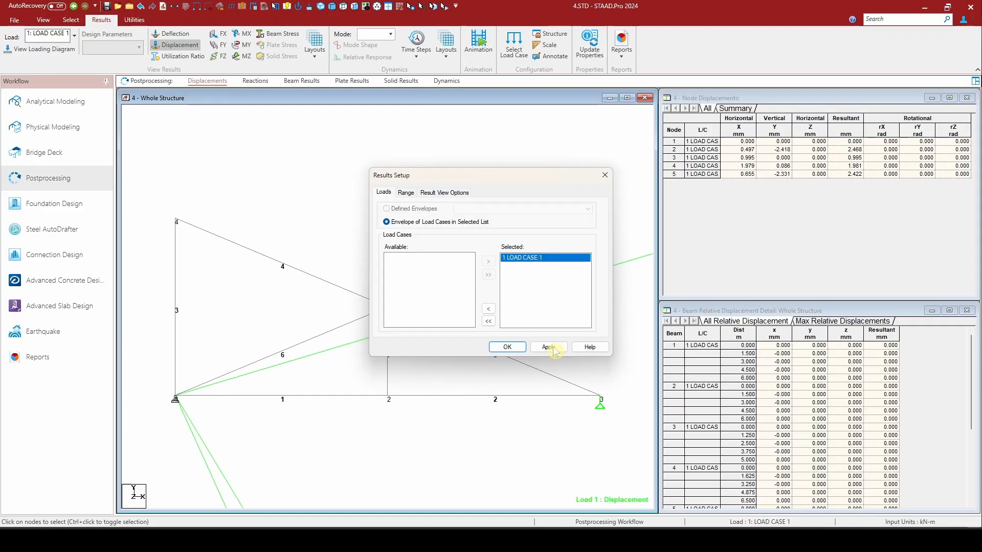
click(549, 347)
click(507, 347)
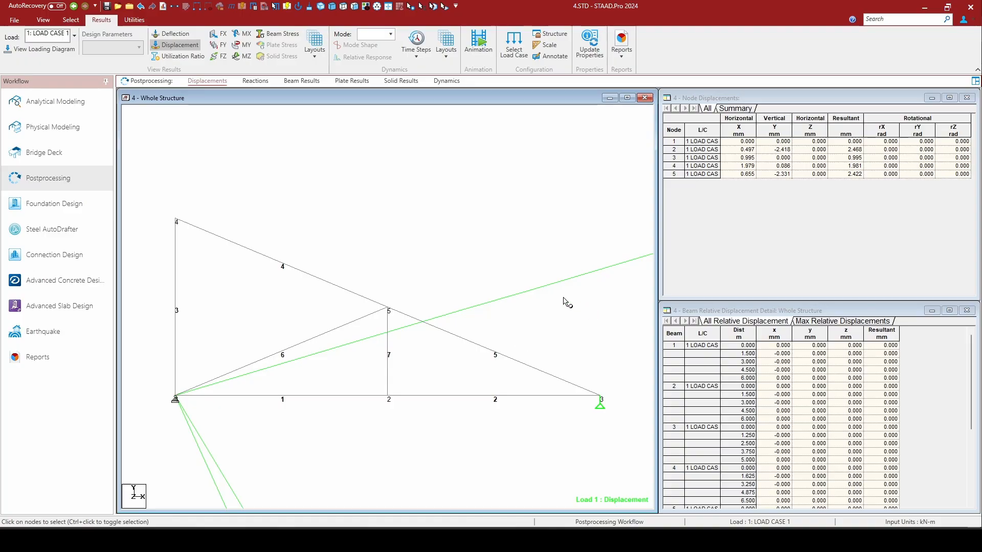
Show the beam results with the shear Y and axial force diagrams on the truss.
click(304, 85)
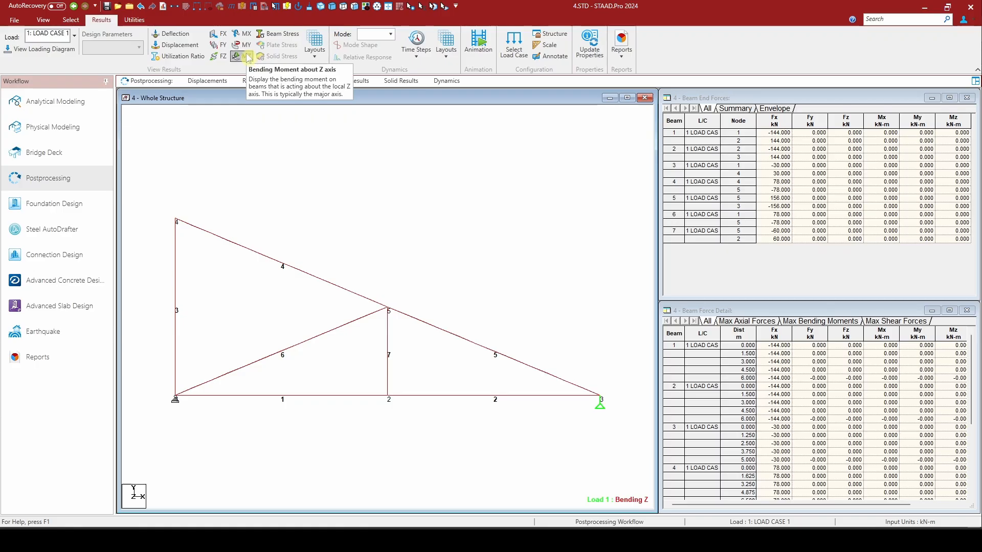
click(225, 45)
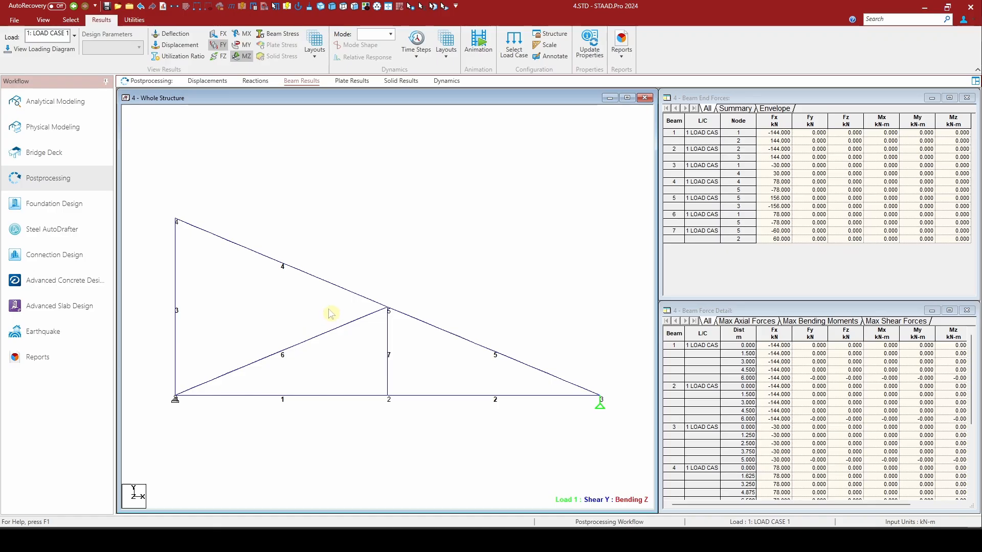
click(223, 37)
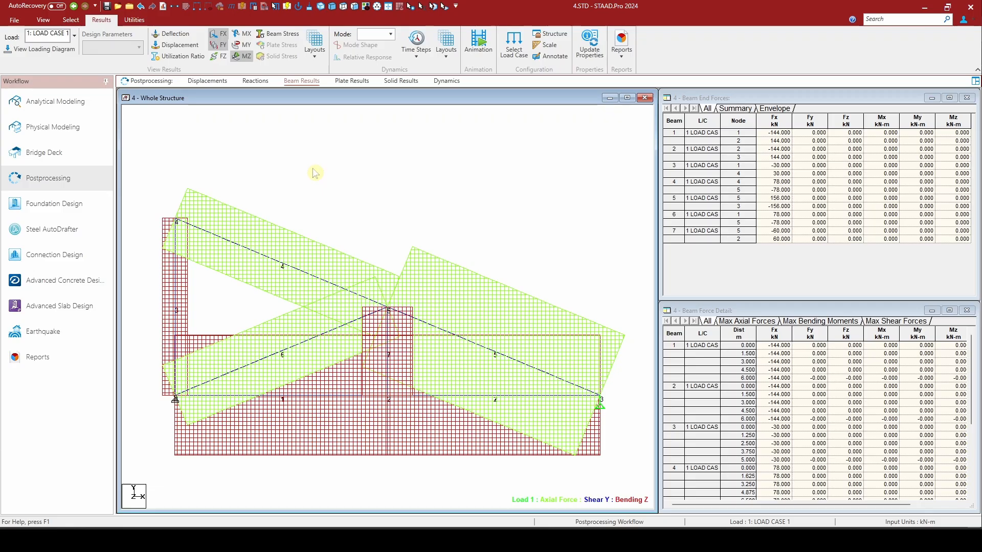
Increase the axial result scale value with immediate application on, so the axial force diagrams are drawn narrower on the truss.
click(548, 45)
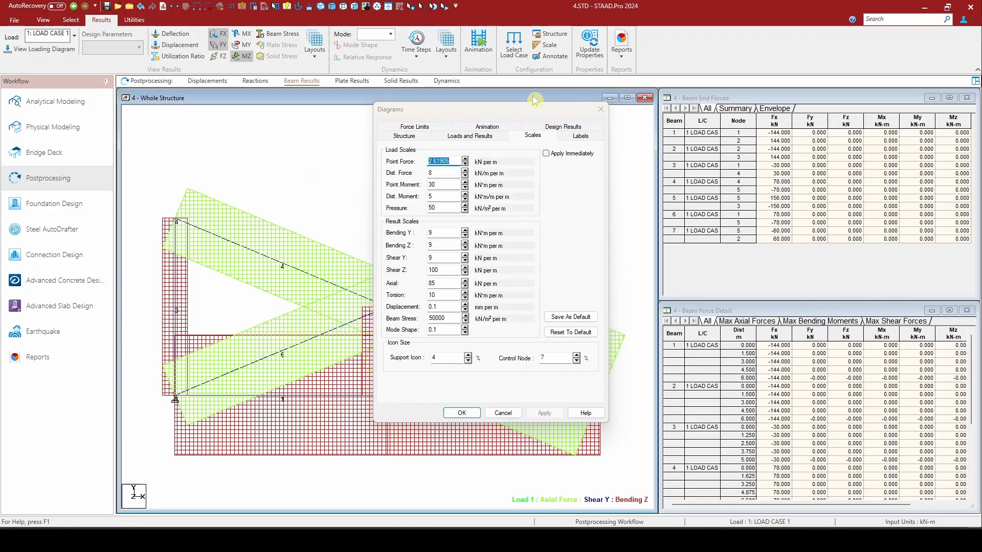
click(546, 154)
click(465, 285)
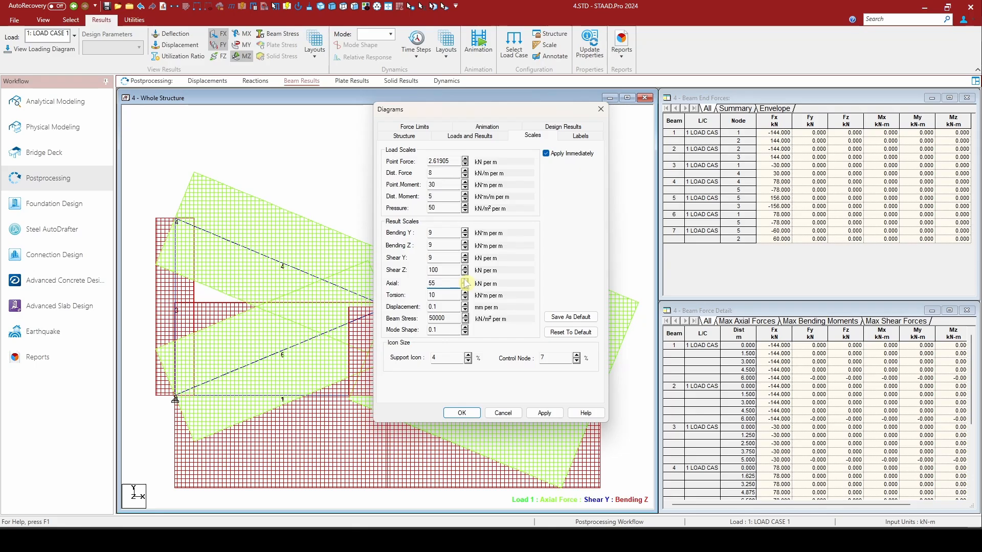
click(465, 280)
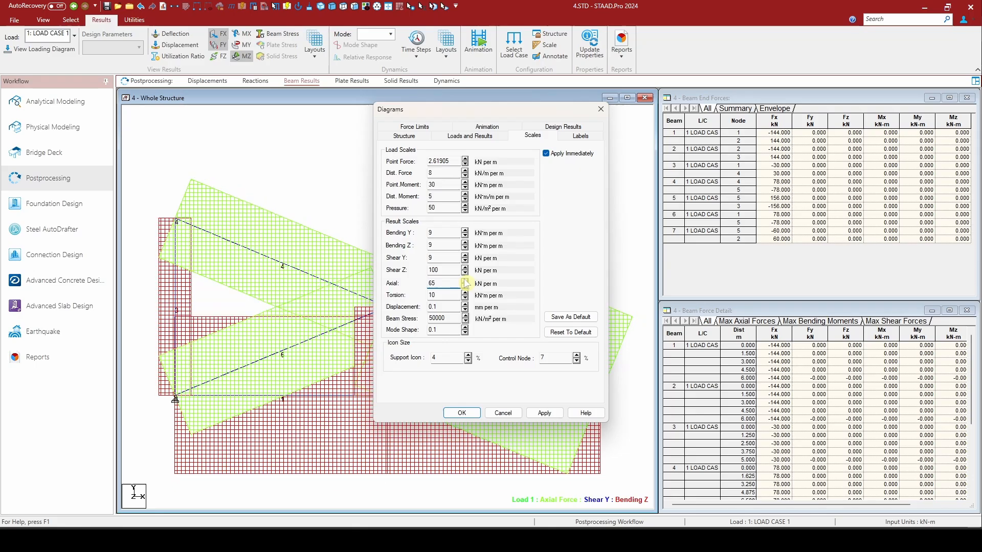
click(503, 413)
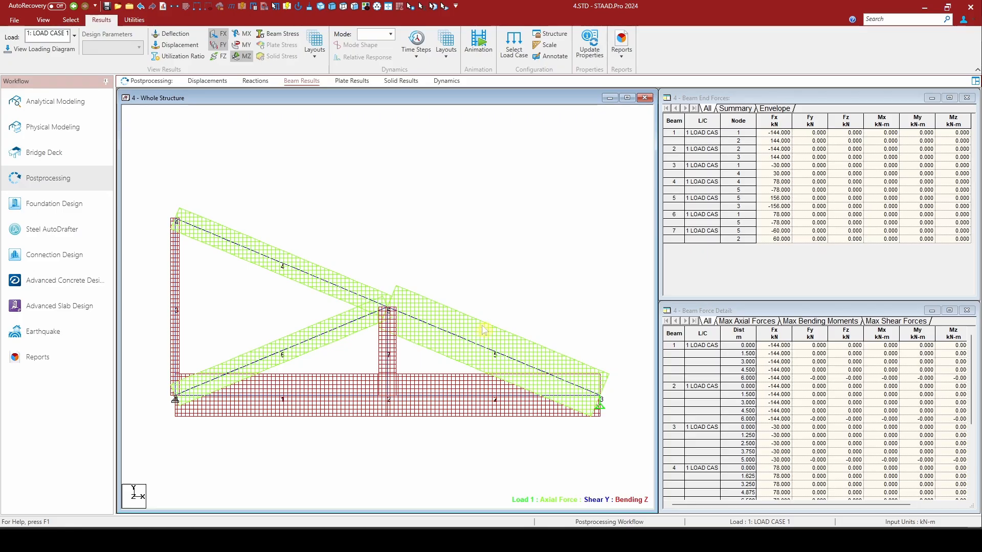
Annotate all members with their axial force values at the ends.
click(555, 58)
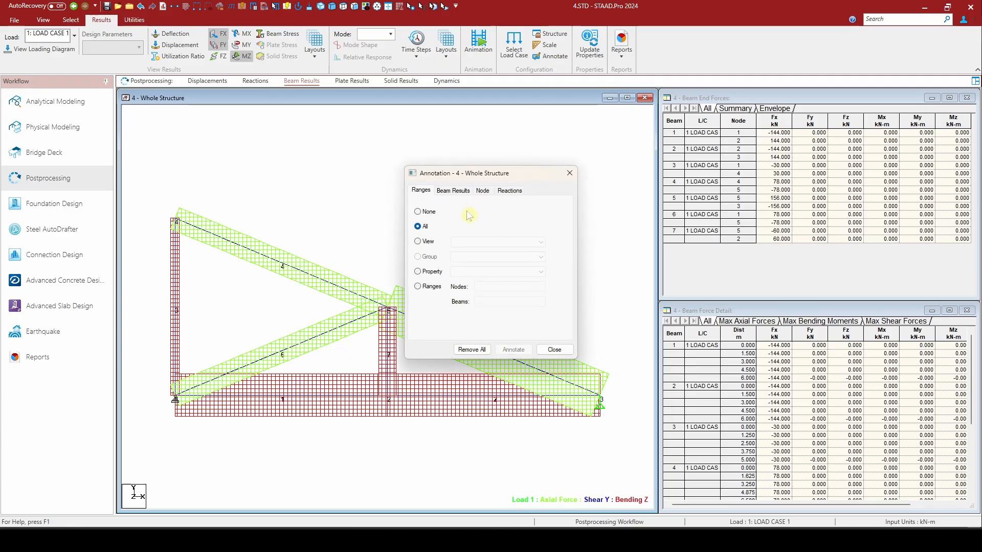
click(453, 192)
click(424, 268)
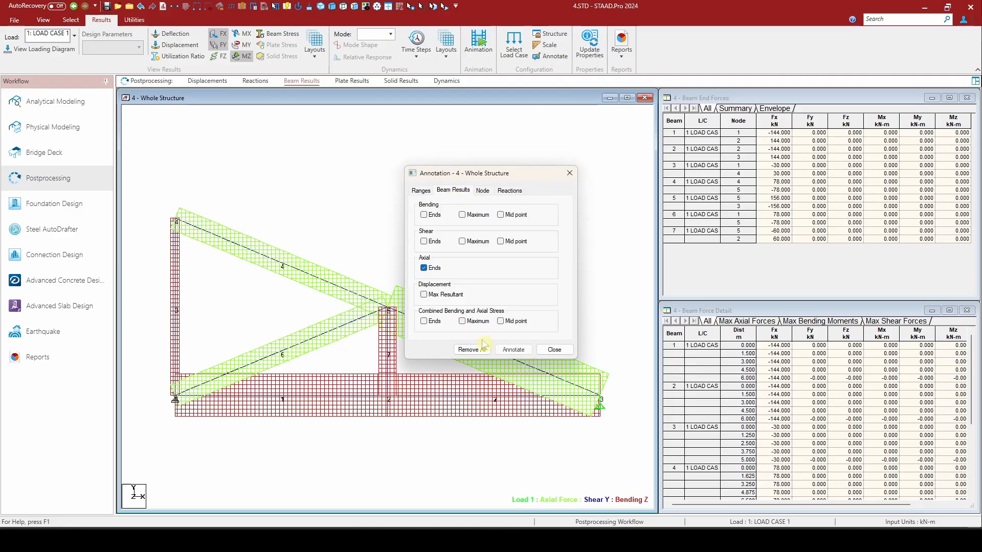
click(513, 350)
click(555, 350)
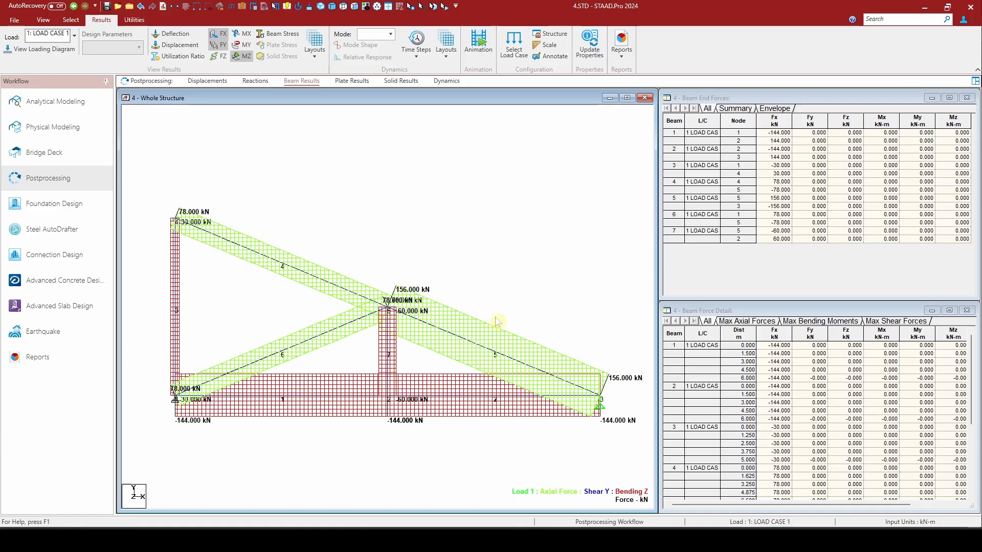
Turn off the node number and beam number labels in the structure view.
right_click(361, 154)
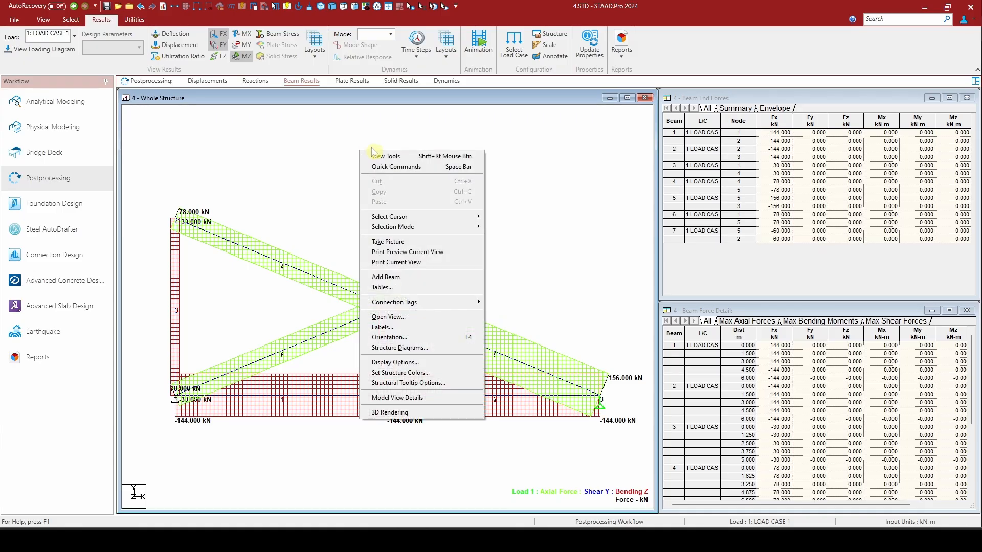
click(415, 327)
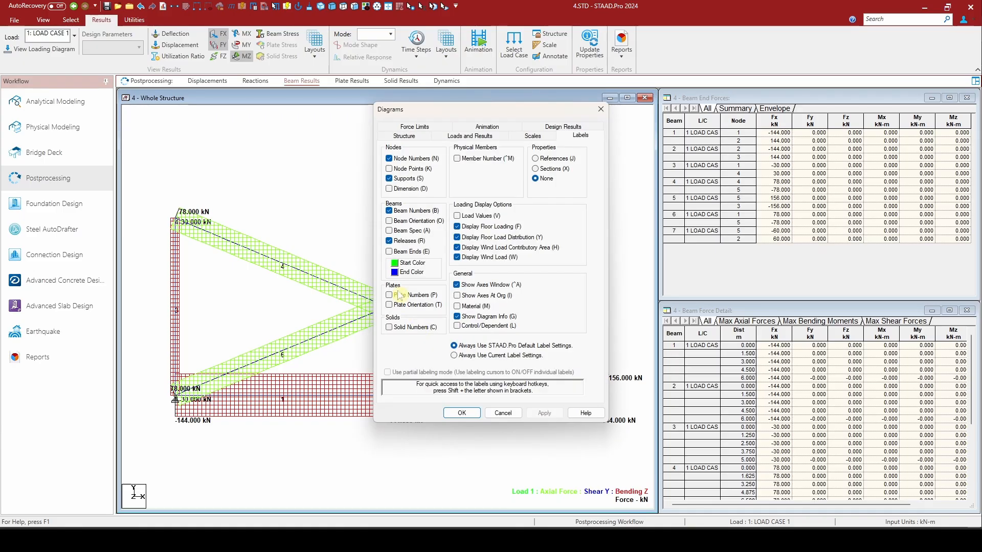
click(388, 158)
click(388, 210)
click(462, 413)
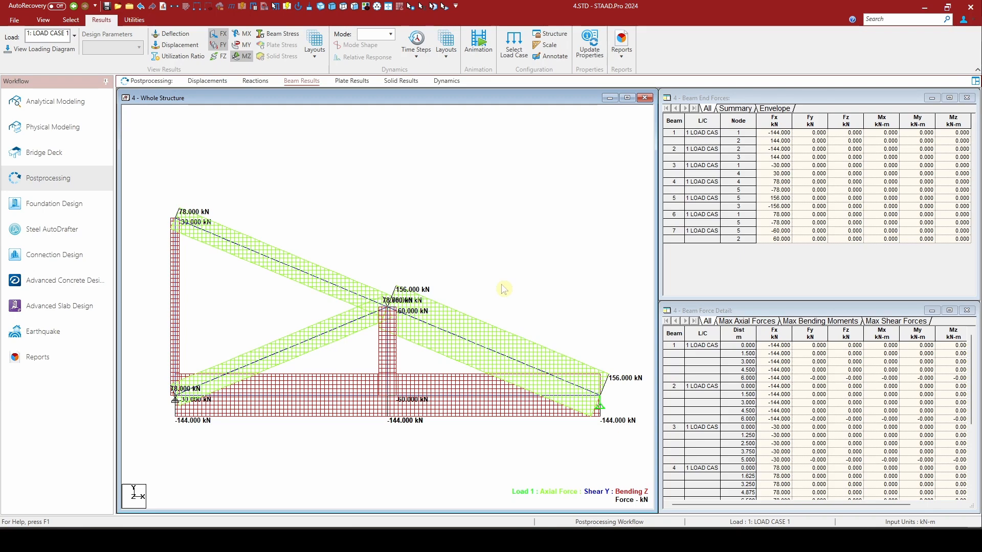
Set the beam forces diagram style to Outline and apply it to the truss results.
click(545, 45)
click(467, 137)
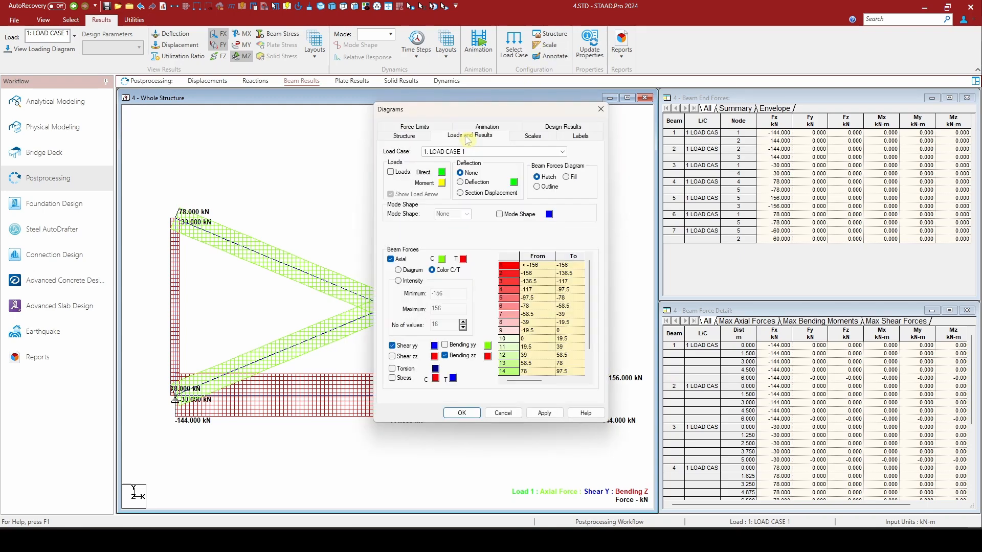
click(541, 187)
click(544, 413)
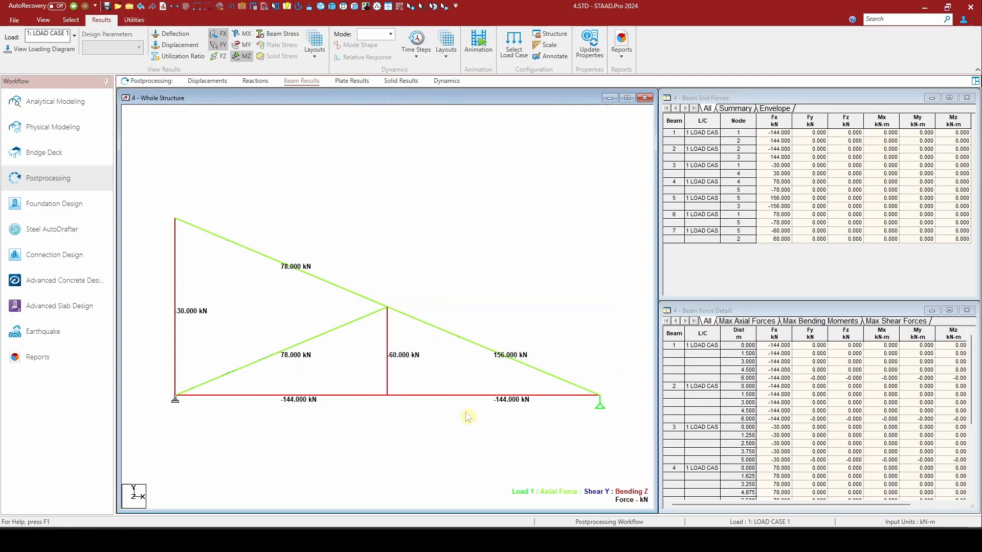
click(462, 413)
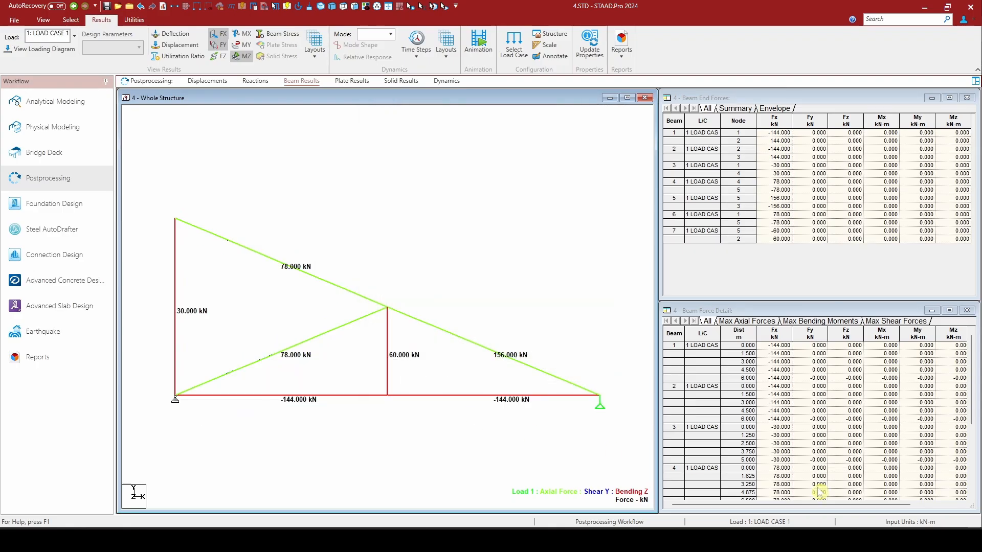